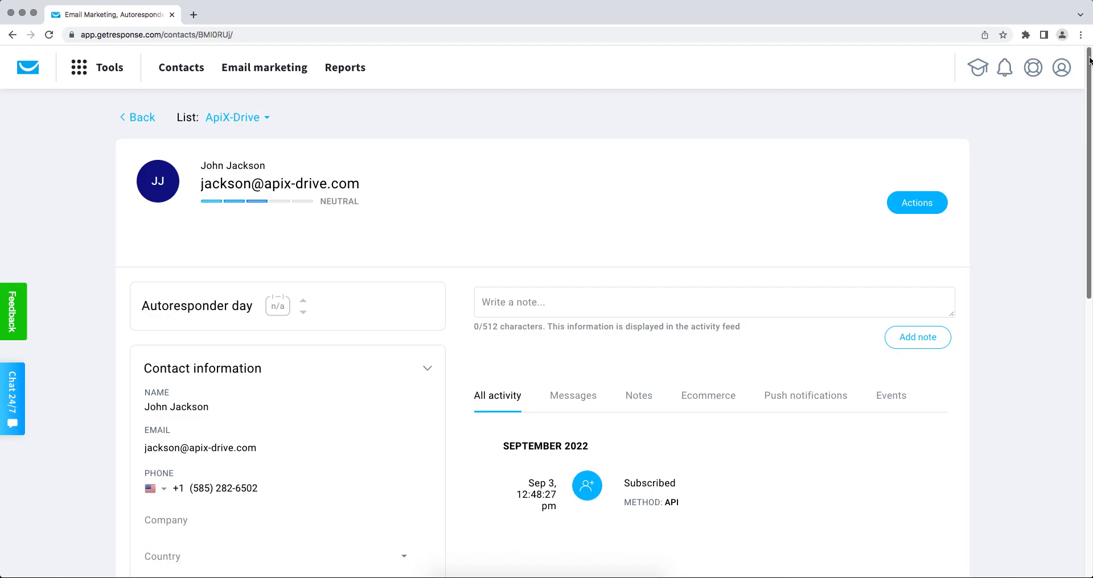
- Scroll down the subscribed GetResponse contact's page to review its custom fields
{"action": "left_click_drag", "start_coordinate": [1089, 60], "coordinate": [1090, 195]}
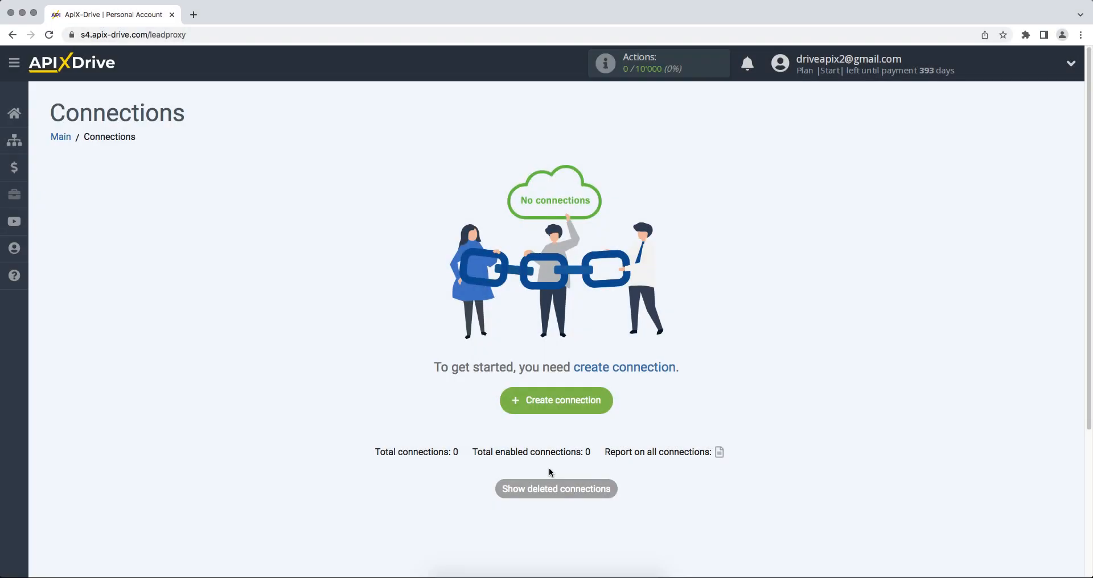
- Create a new connection with Smartsheet as the data source system
{"action": "left_click", "coordinate": [509, 405]}
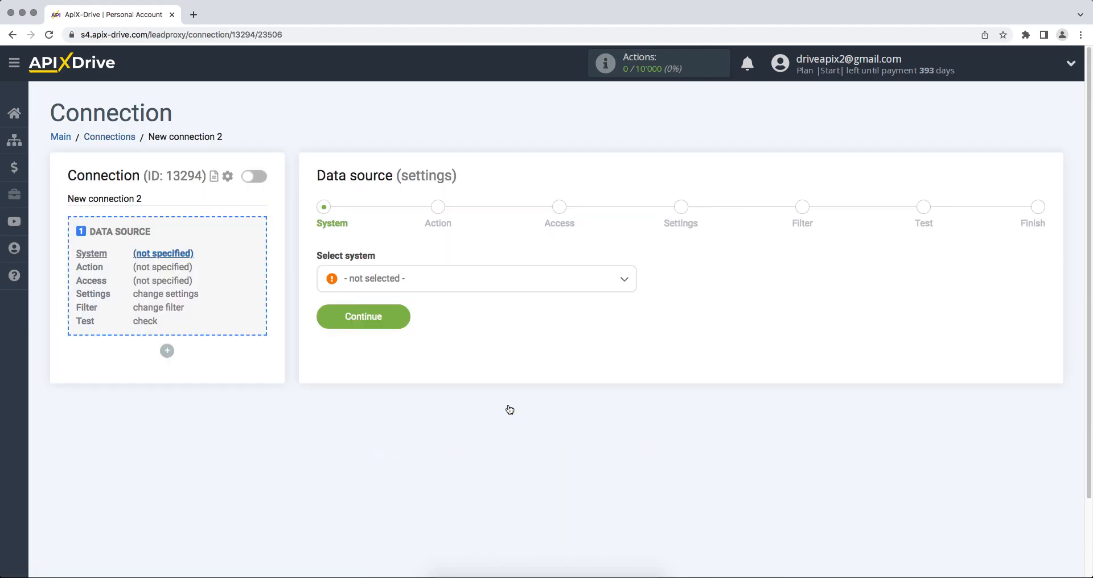
{"action": "left_click", "coordinate": [488, 289]}
{"action": "left_click_drag", "start_coordinate": [633, 300], "coordinate": [637, 439]}
{"action": "left_click", "coordinate": [410, 437]}
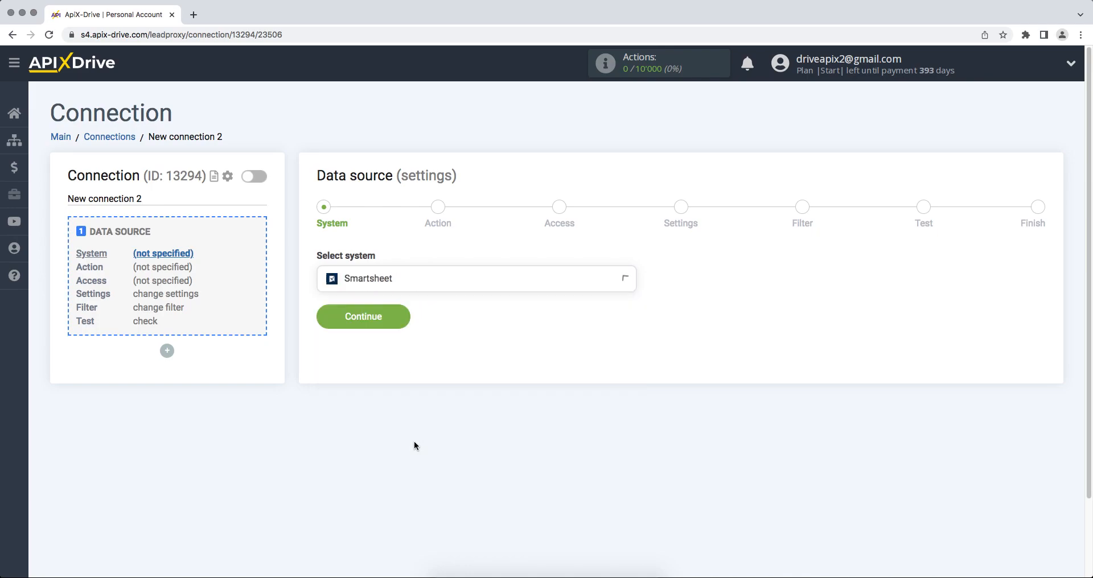
{"action": "left_click", "coordinate": [323, 319]}
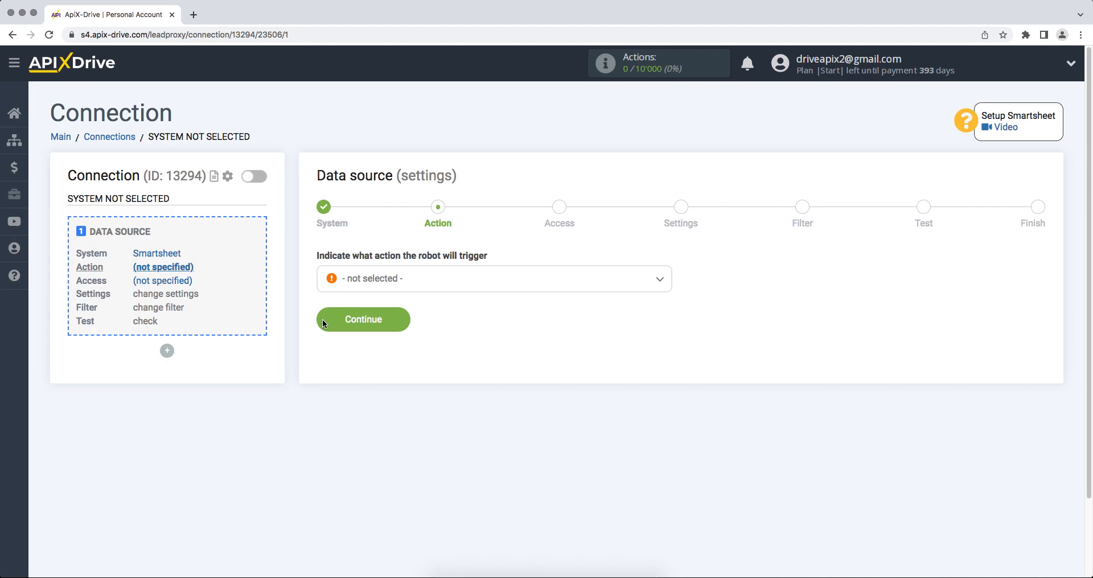
- Set the source action to Get ROWS (new) and begin linking a Smartsheet account
{"action": "left_click", "coordinate": [354, 291]}
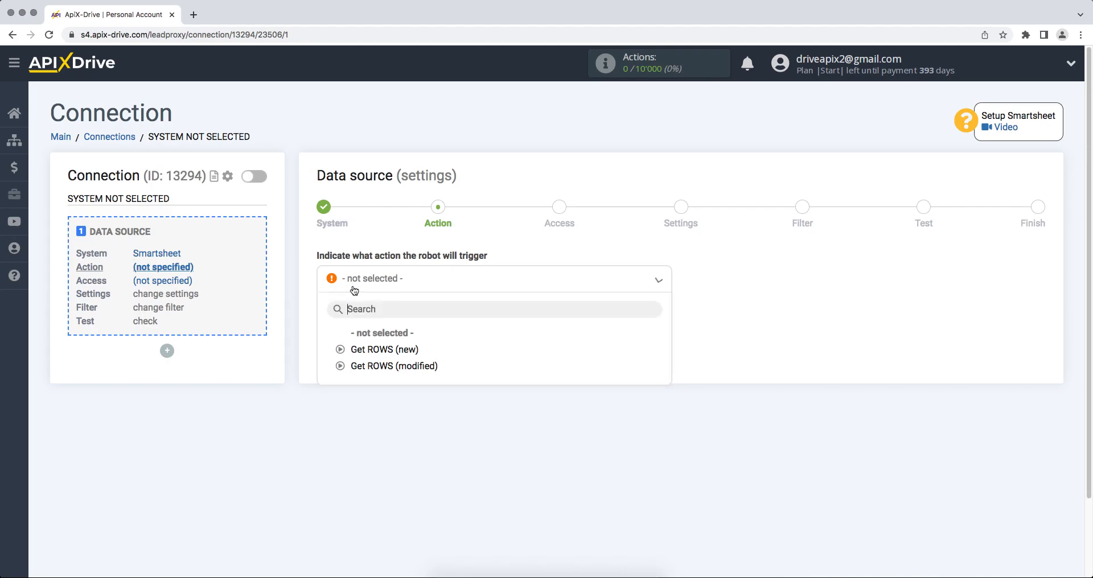
{"action": "left_click", "coordinate": [359, 348]}
{"action": "left_click", "coordinate": [319, 317]}
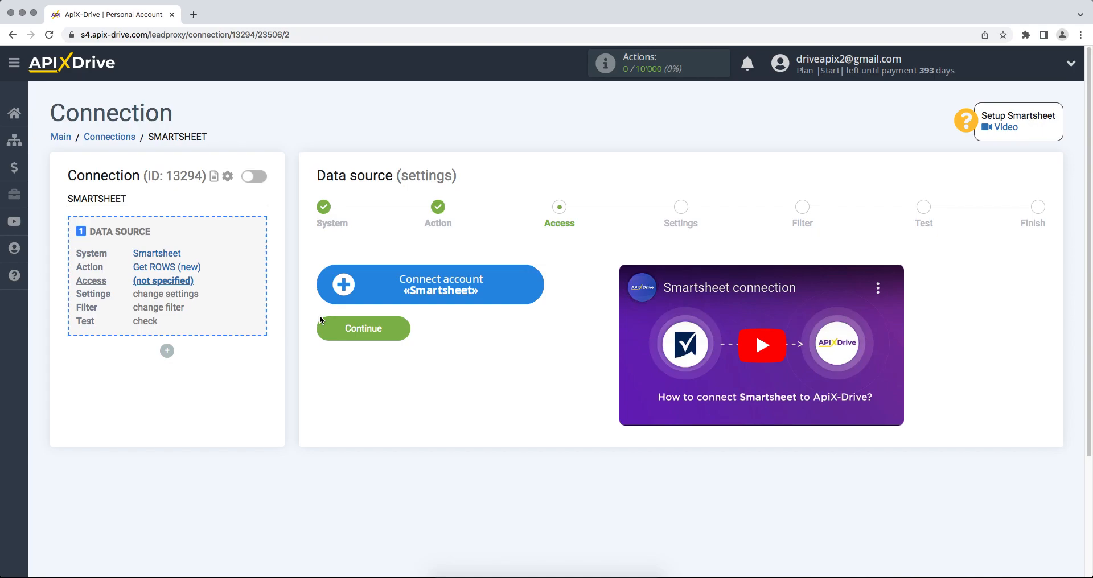
{"action": "left_click", "coordinate": [342, 293]}
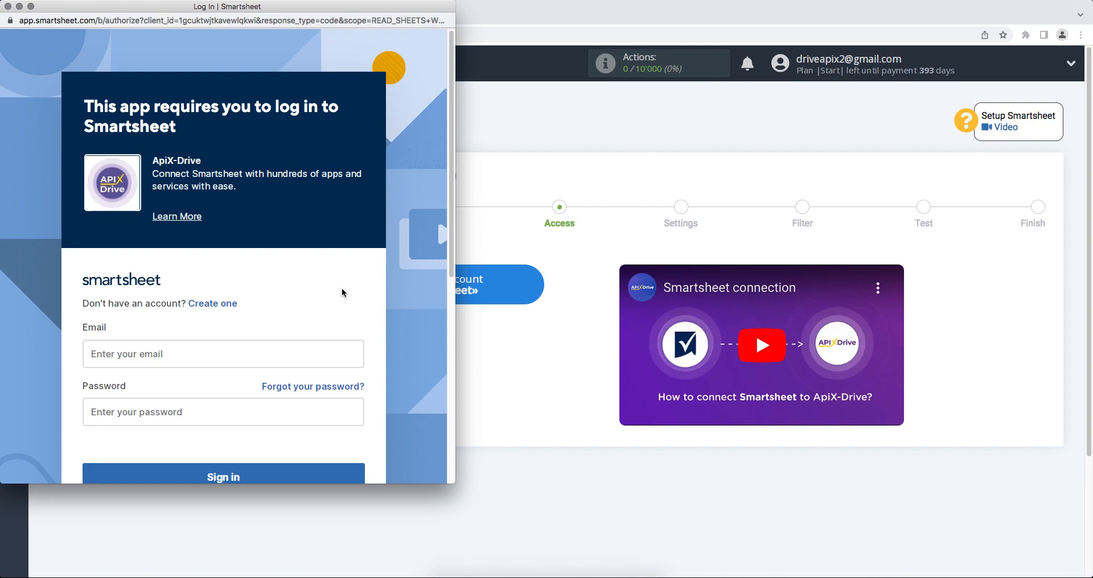
- Sign in to Smartsheet with the account e-mail and password, then allow ApiX-Drive access
{"action": "left_click", "coordinate": [257, 352]}
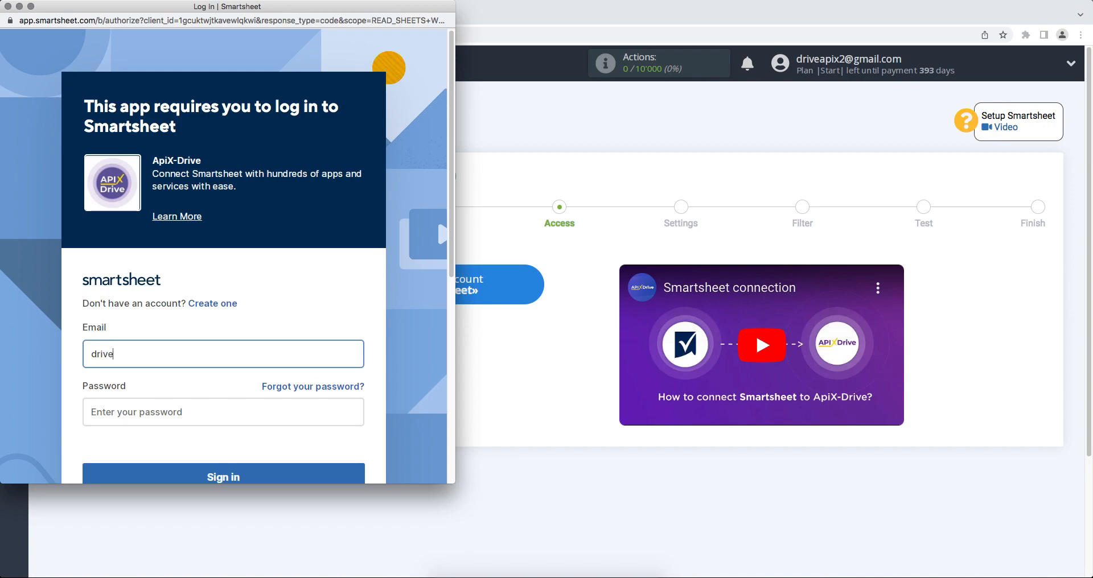
{"action": "left_click", "coordinate": [251, 425]}
{"action": "type", "text": "•••••••"}
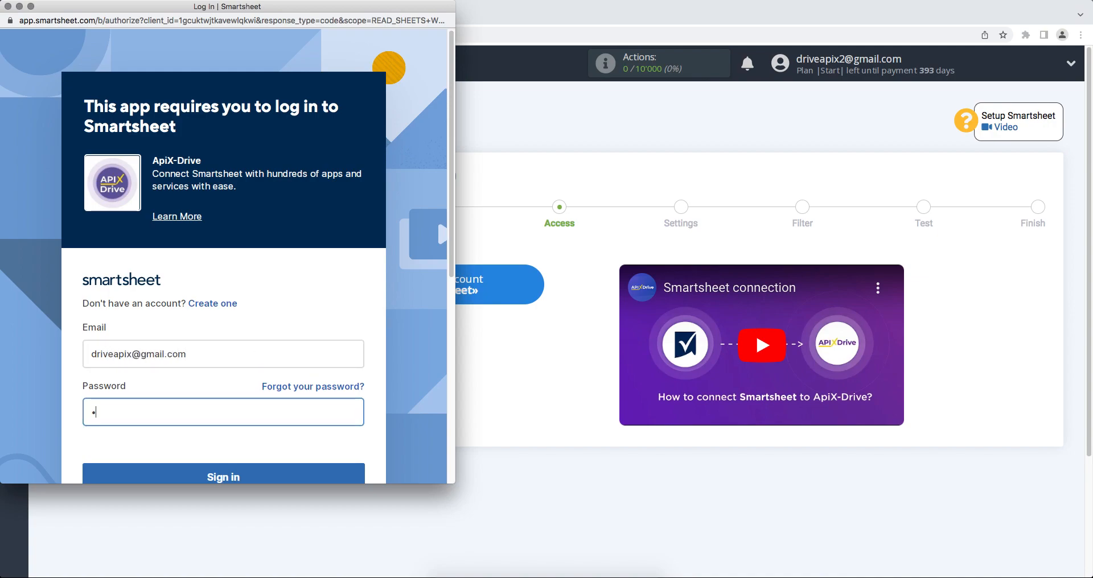
{"action": "type", "text": "•••••"}
{"action": "scroll", "coordinate": [256, 460], "scroll_direction": "down", "scroll_amount": 1}
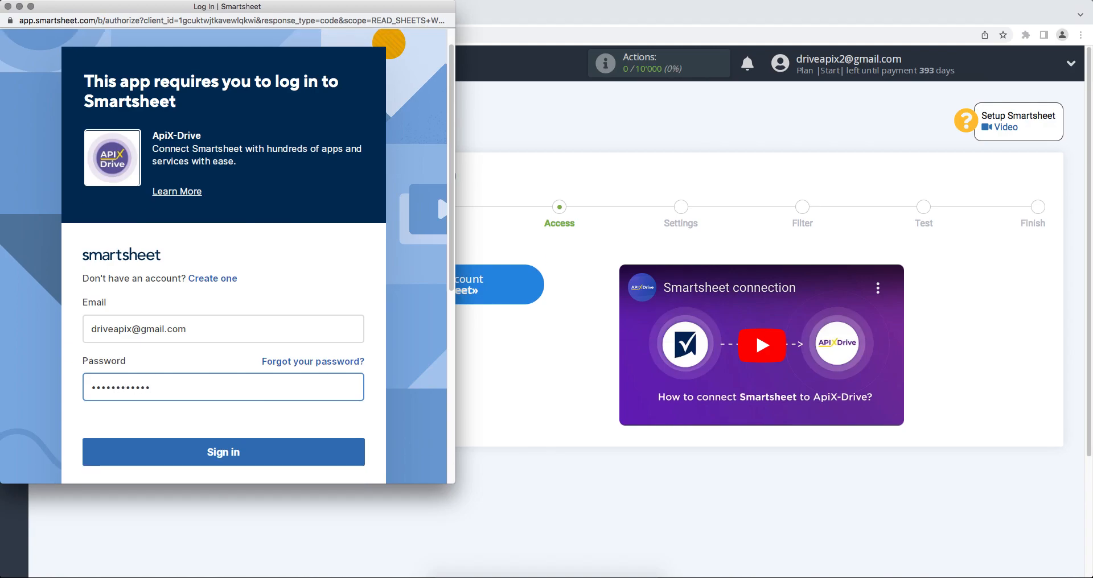
{"action": "left_click", "coordinate": [256, 460]}
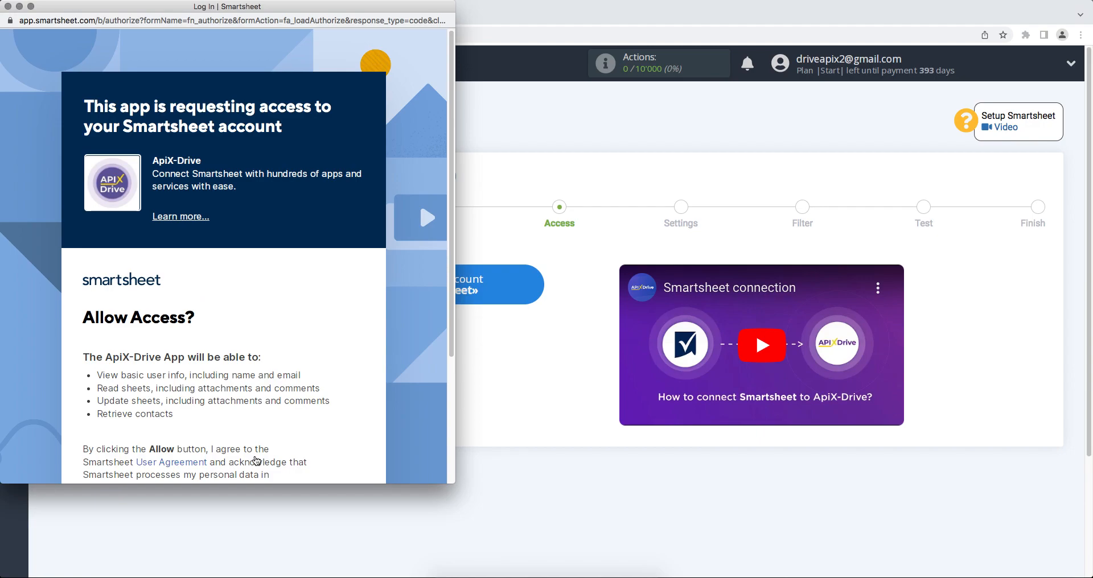
{"action": "scroll", "coordinate": [256, 460], "scroll_direction": "down", "scroll_amount": 5}
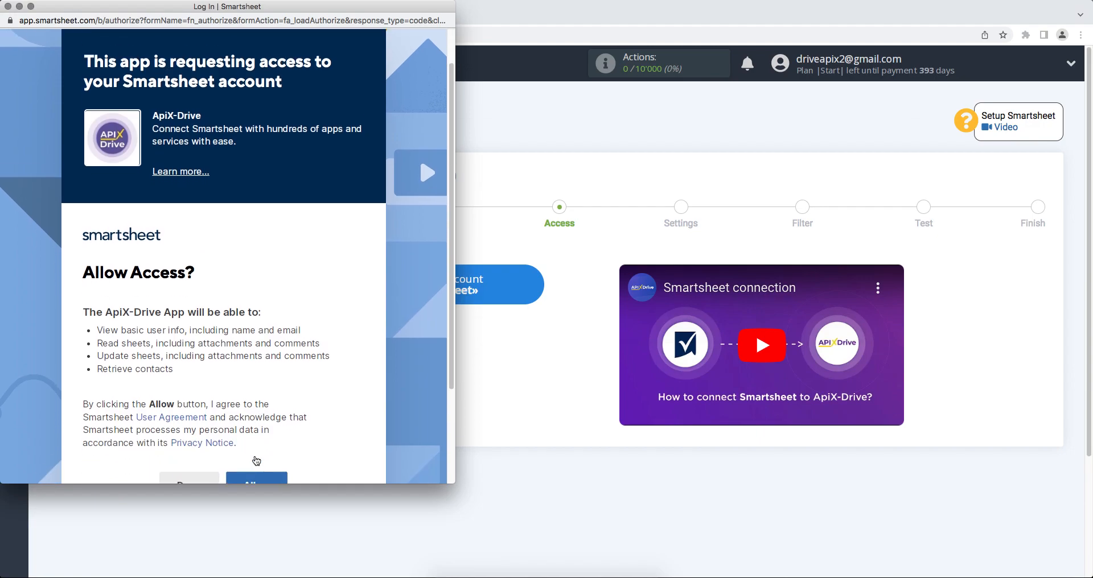
{"action": "left_click", "coordinate": [256, 425]}
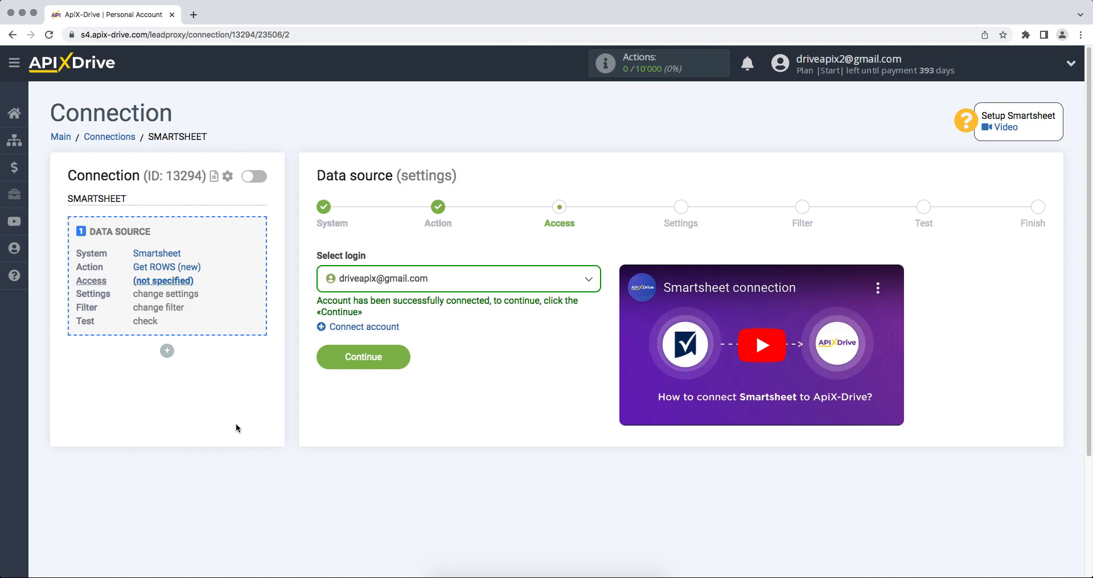
- Select the connected Smartsheet login for the data source
{"action": "left_click", "coordinate": [347, 291]}
{"action": "left_click", "coordinate": [359, 363]}
{"action": "left_click", "coordinate": [326, 360]}
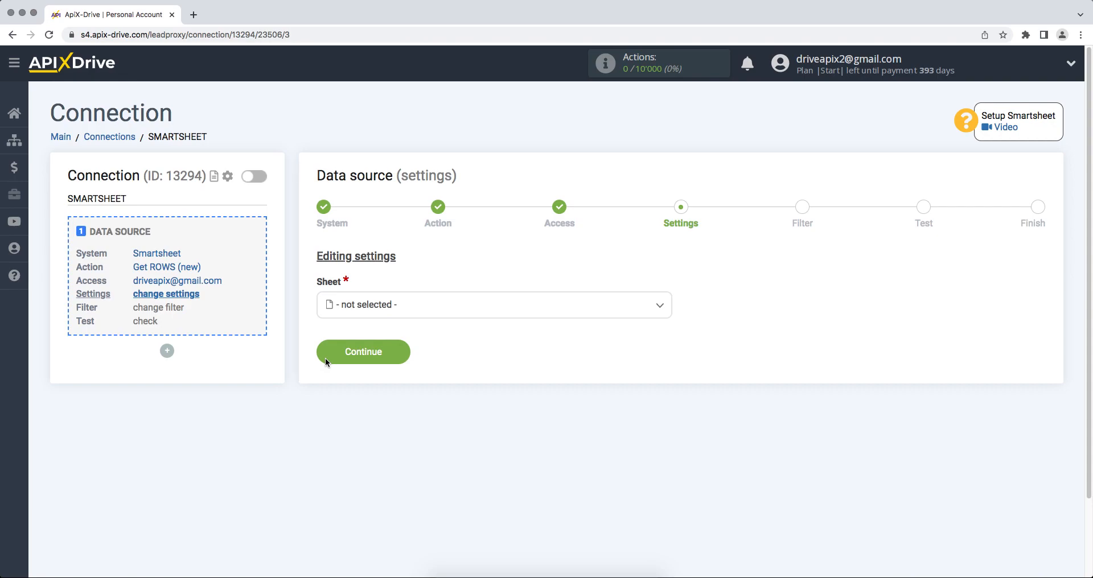
- Choose the sheet ApiX-Drive and skip filtering to load its test rows
{"action": "left_click", "coordinate": [357, 309]}
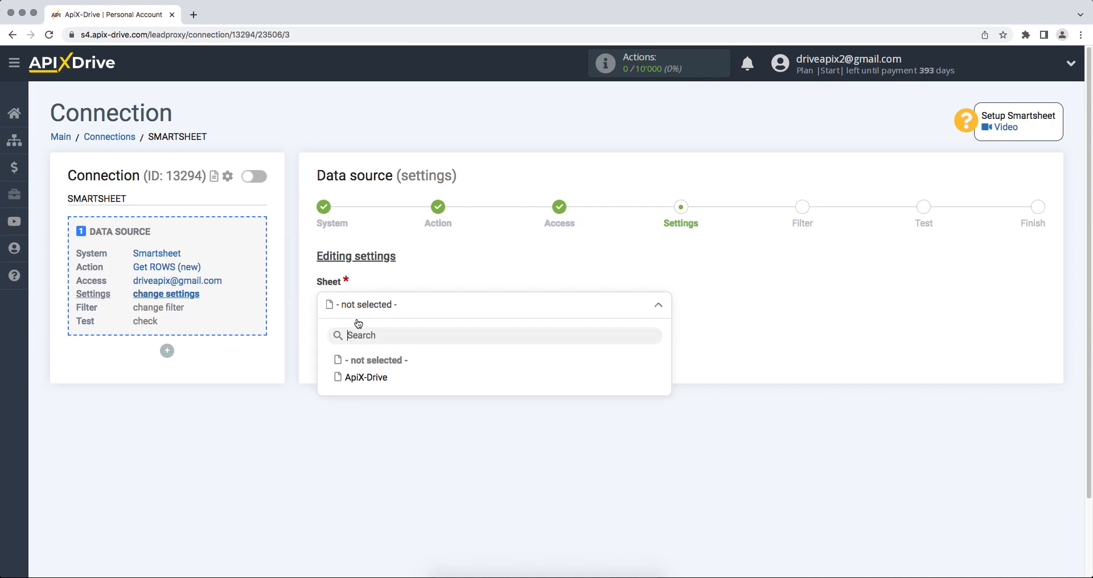
{"action": "left_click", "coordinate": [368, 378]}
{"action": "left_click", "coordinate": [329, 356]}
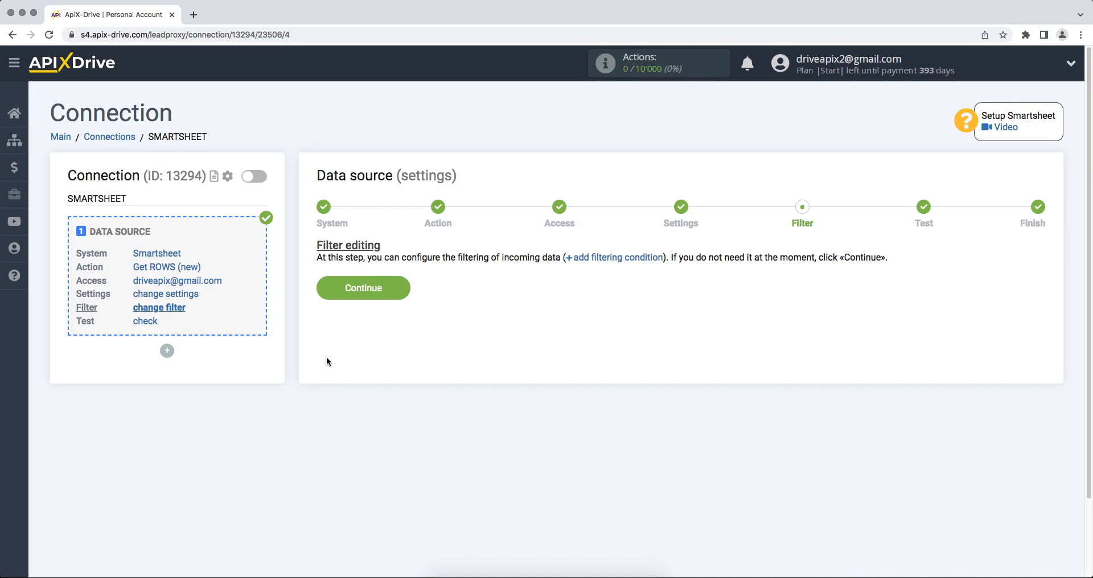
{"action": "left_click", "coordinate": [321, 295]}
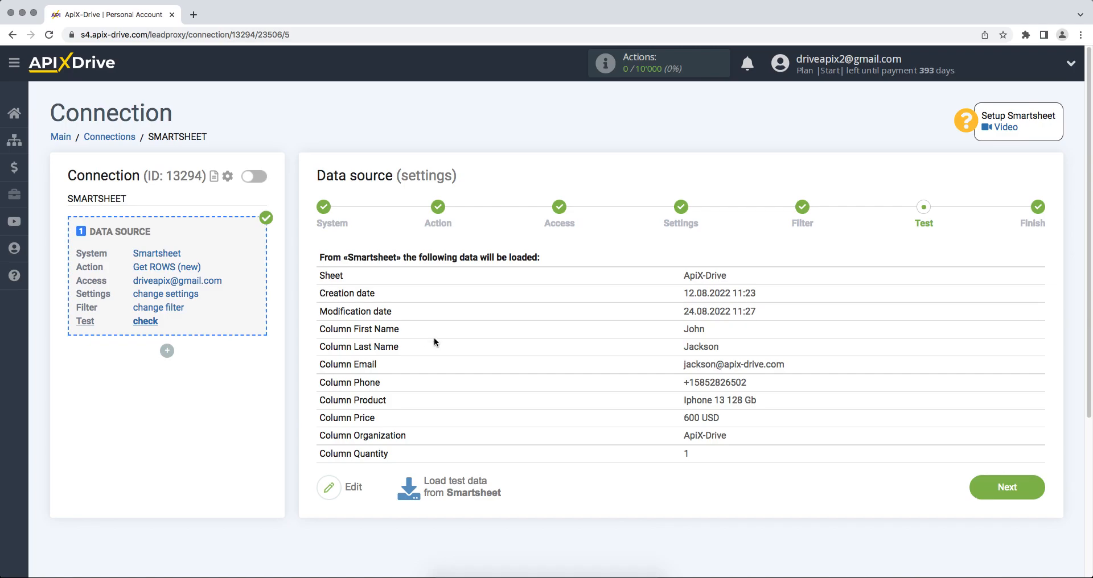
- Accept the Smartsheet test data and start configuring data receiving
{"action": "left_click", "coordinate": [984, 490]}
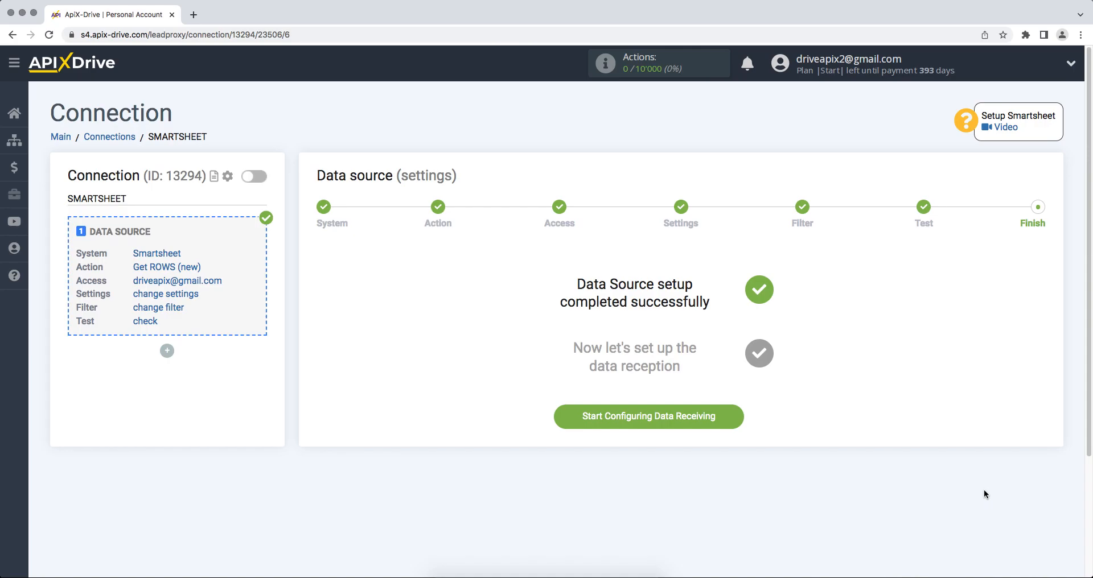
{"action": "left_click", "coordinate": [580, 422]}
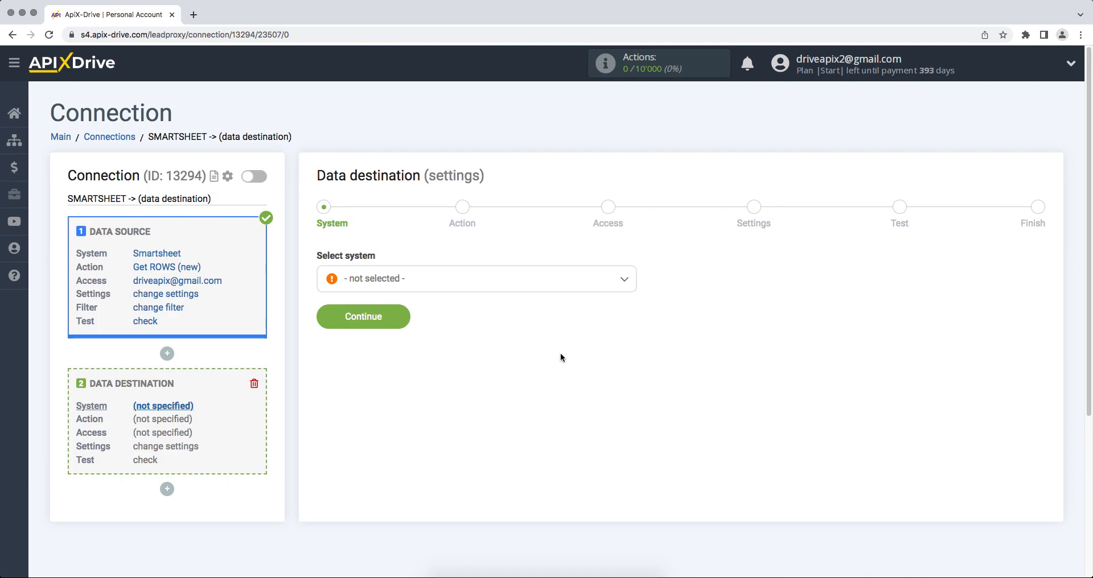
- Choose GetResponse as the destination system
{"action": "left_click", "coordinate": [548, 284]}
{"action": "left_click_drag", "start_coordinate": [631, 305], "coordinate": [632, 354]}
{"action": "left_click", "coordinate": [375, 349]}
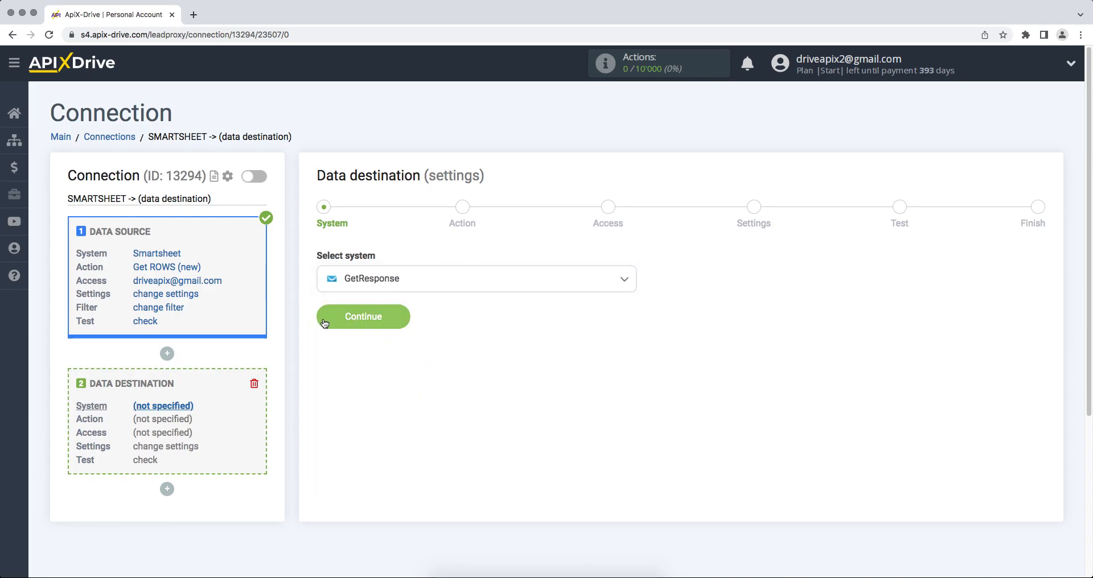
{"action": "left_click", "coordinate": [320, 319]}
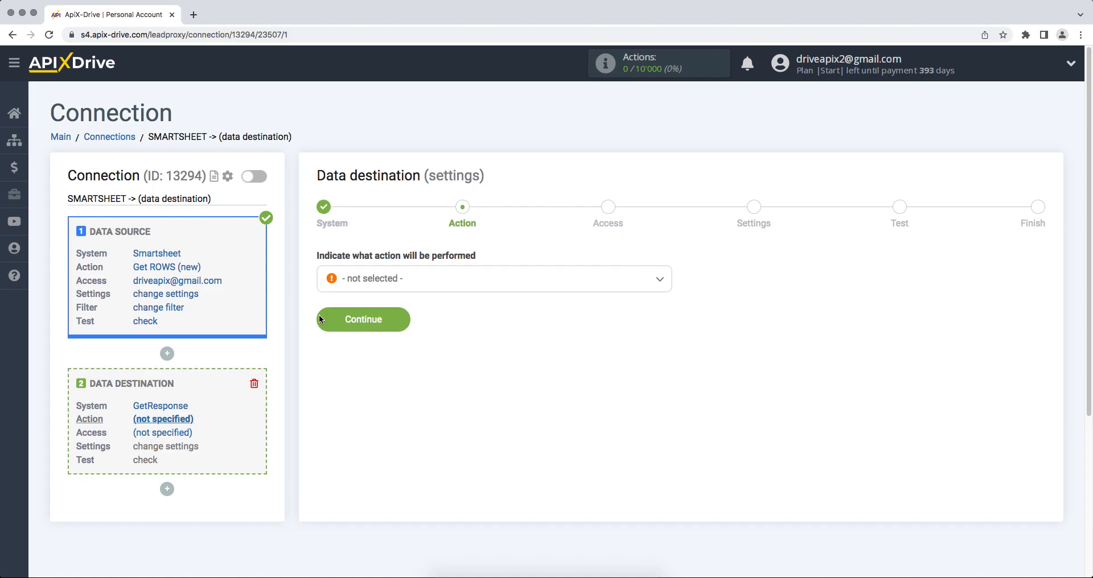
- Set the destination action to Add CONTACT and proceed to account access
{"action": "left_click", "coordinate": [359, 289]}
{"action": "left_click", "coordinate": [366, 349]}
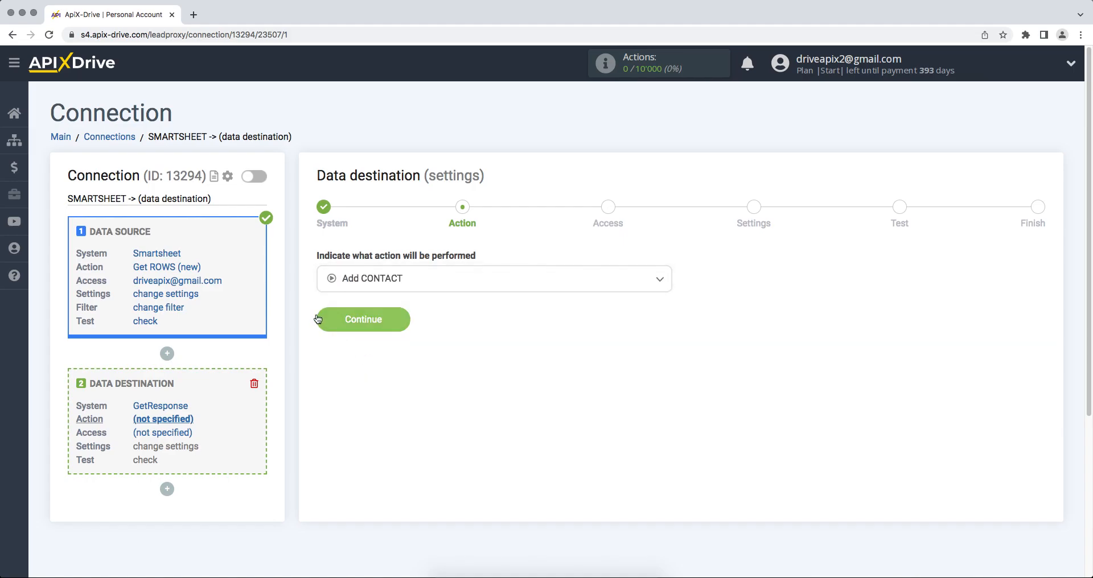
{"action": "left_click", "coordinate": [319, 319]}
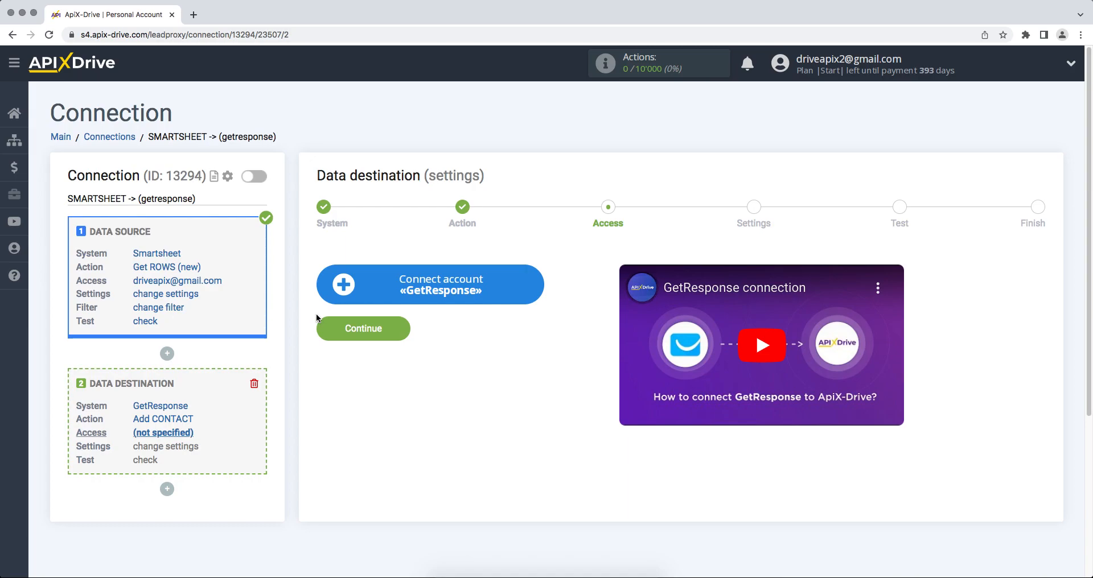
- Start connecting a GetResponse account, keeping the v3 API request address
{"action": "left_click", "coordinate": [330, 301]}
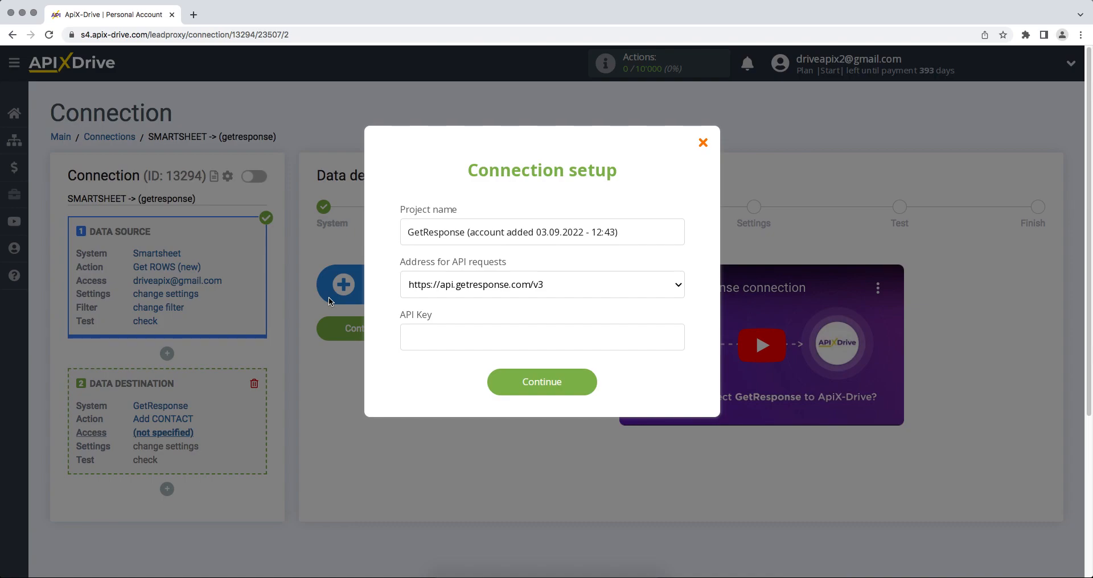
{"action": "left_click", "coordinate": [414, 289]}
{"action": "left_click", "coordinate": [415, 288]}
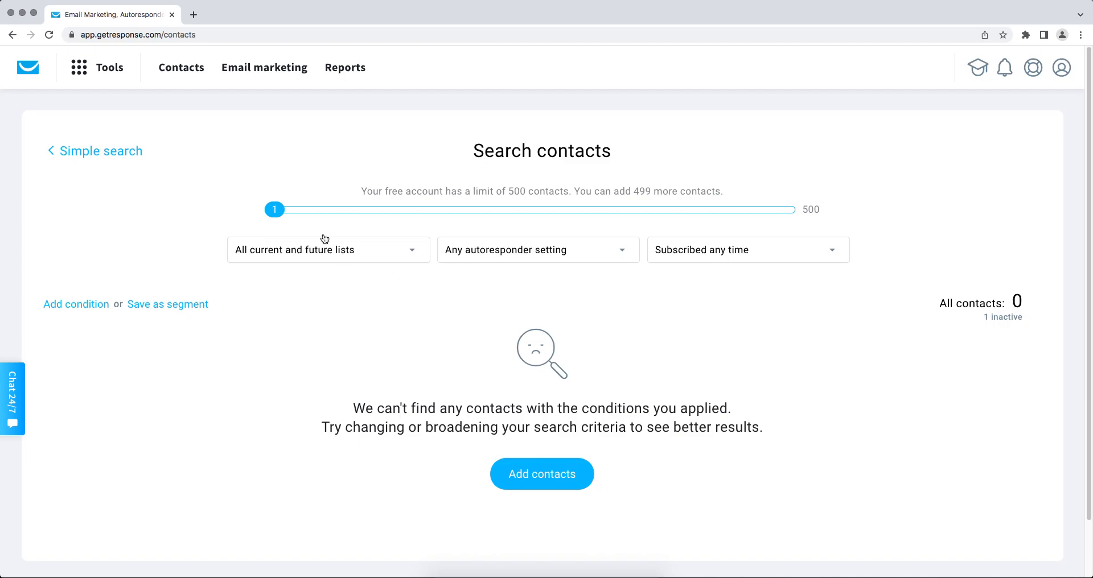
- Go to Tools > Integrations and API, API section, and start generating a key
{"action": "left_click", "coordinate": [84, 77]}
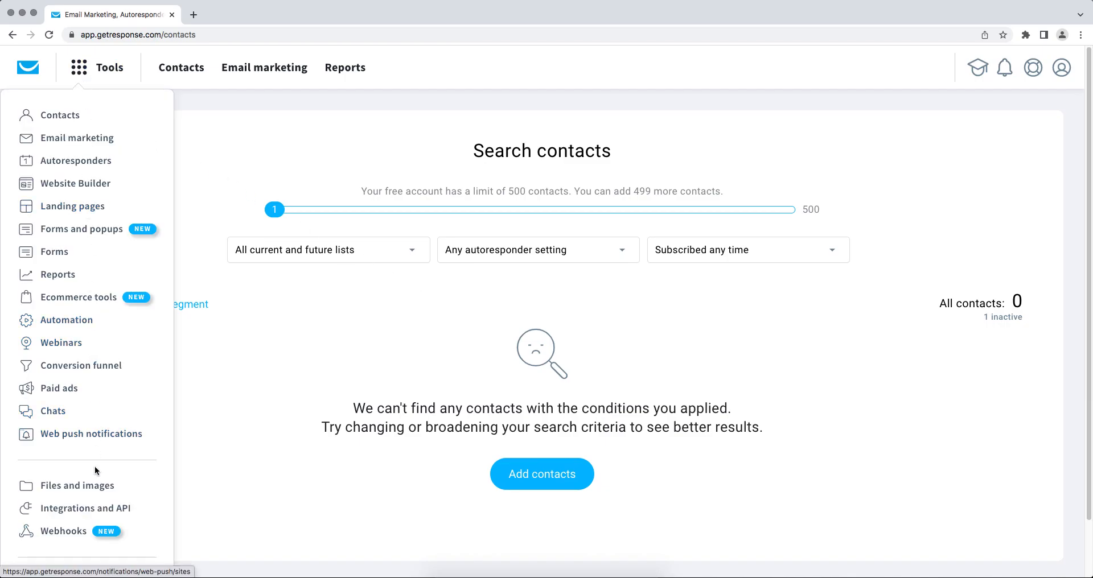
{"action": "left_click", "coordinate": [93, 508]}
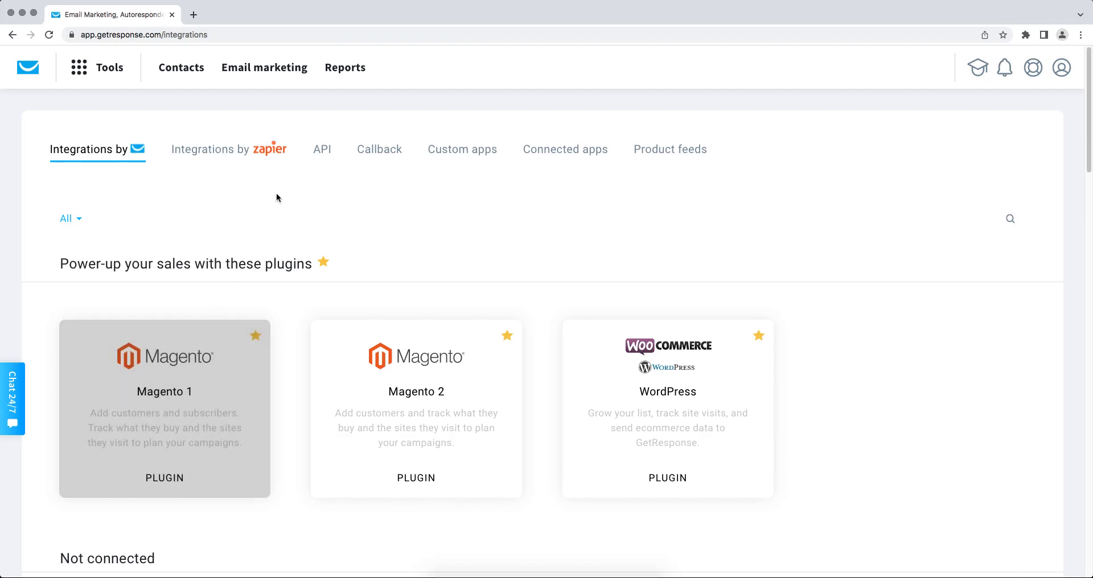
{"action": "left_click", "coordinate": [321, 152]}
{"action": "left_click", "coordinate": [499, 288]}
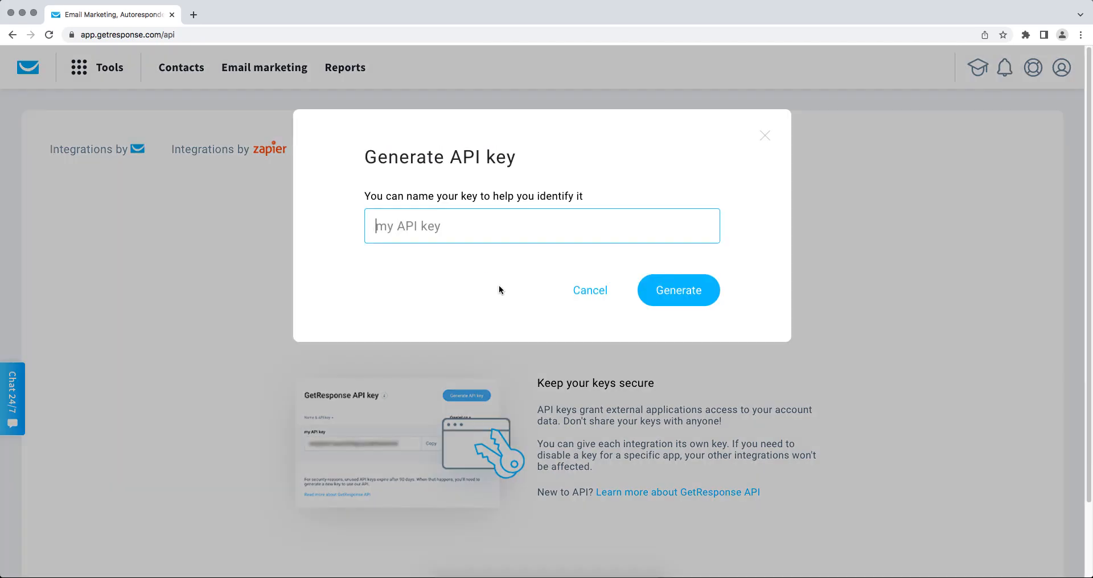
- Generate a GetResponse API key named ApiX-Drive and select its value
{"action": "type", "text": "ApiX-Drive"}
{"action": "left_click", "coordinate": [653, 289]}
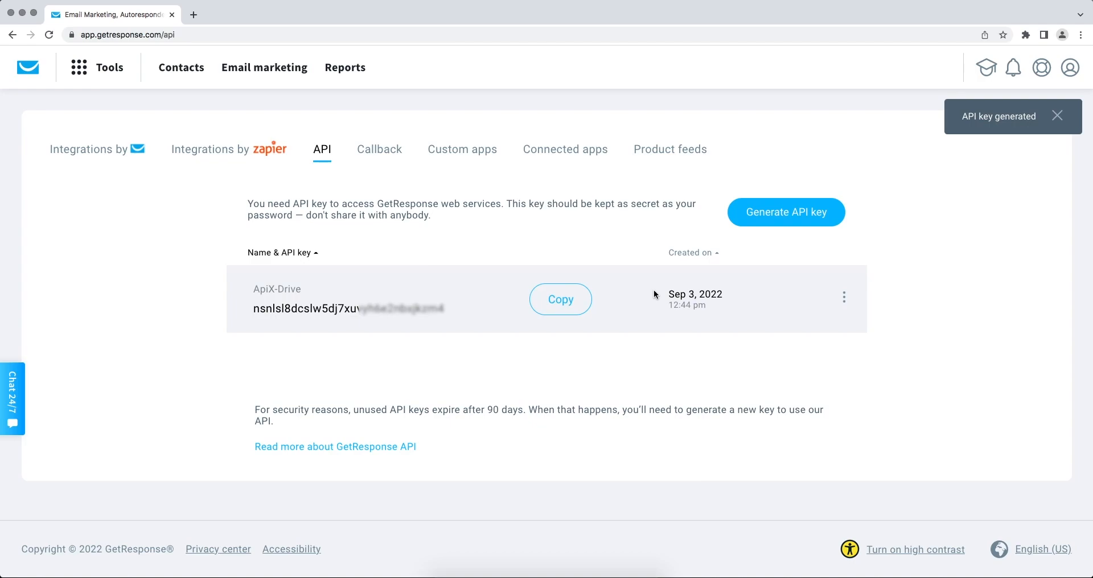
{"action": "left_click_drag", "start_coordinate": [462, 310], "coordinate": [273, 322]}
{"action": "double_click", "coordinate": [255, 310]}
- Copy the new API key and paste it into ApiX-Drive's API Key field
{"action": "right_click", "coordinate": [257, 309]}
{"action": "left_click", "coordinate": [285, 334]}
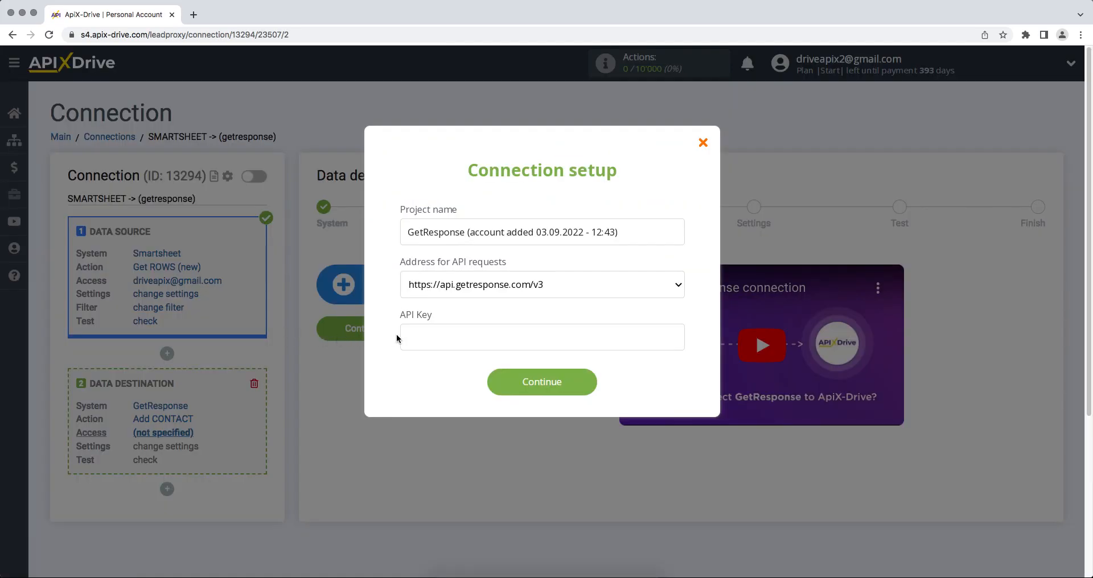
{"action": "right_click", "coordinate": [408, 334]}
{"action": "left_click", "coordinate": [437, 407]}
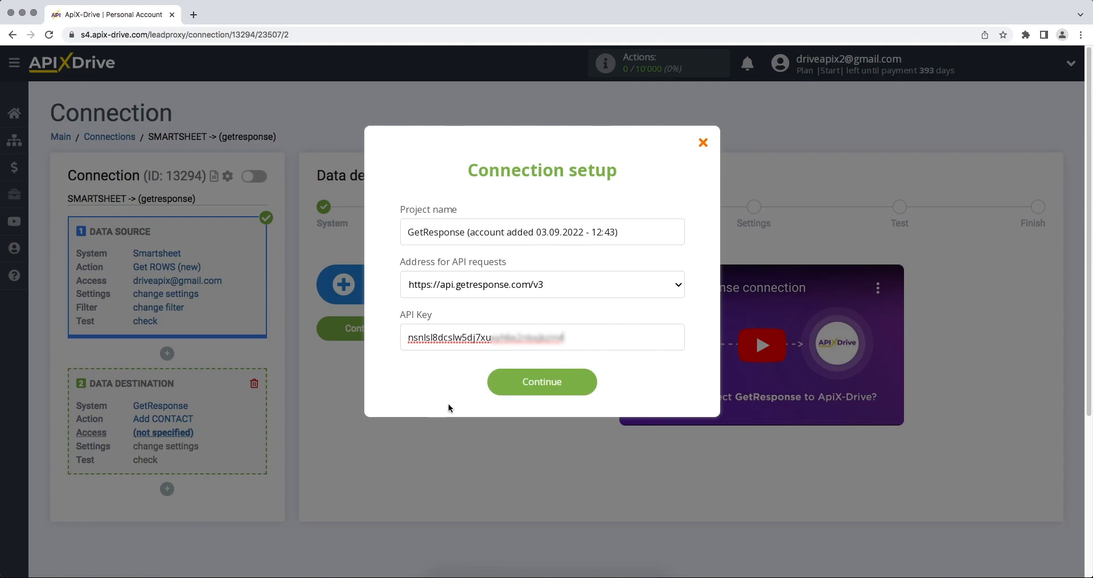
- Save the GetResponse account, select it as the login, and continue to destination settings
{"action": "left_click", "coordinate": [501, 388]}
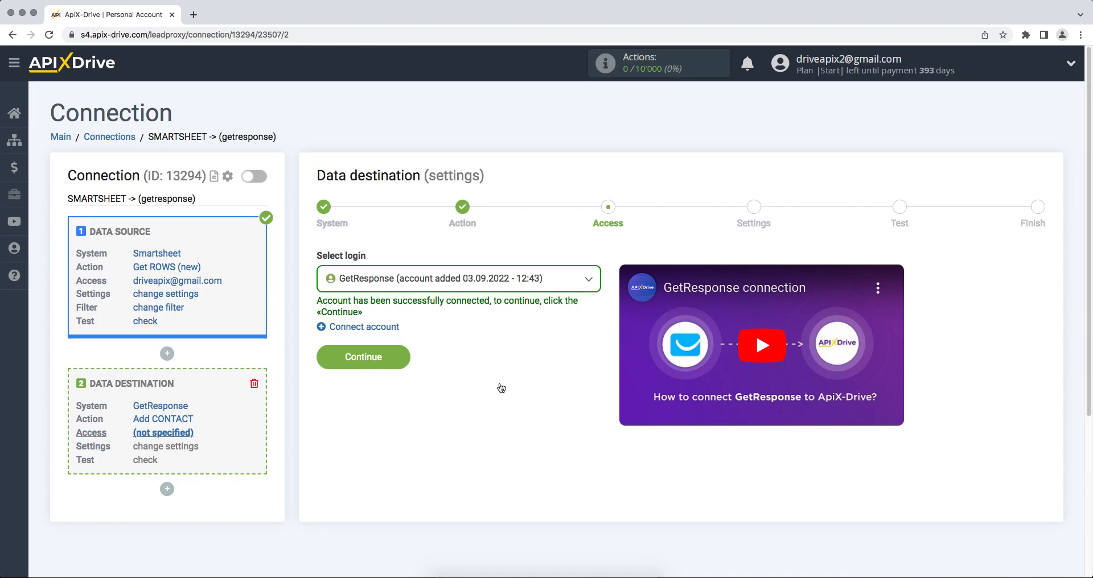
{"action": "left_click", "coordinate": [483, 285]}
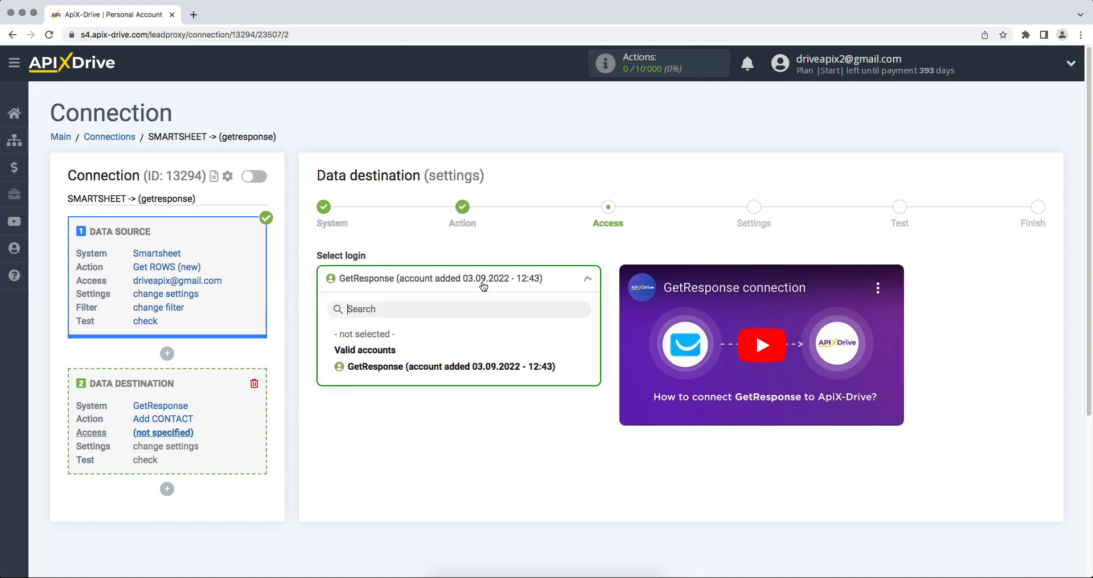
{"action": "left_click", "coordinate": [485, 362]}
{"action": "left_click", "coordinate": [322, 359]}
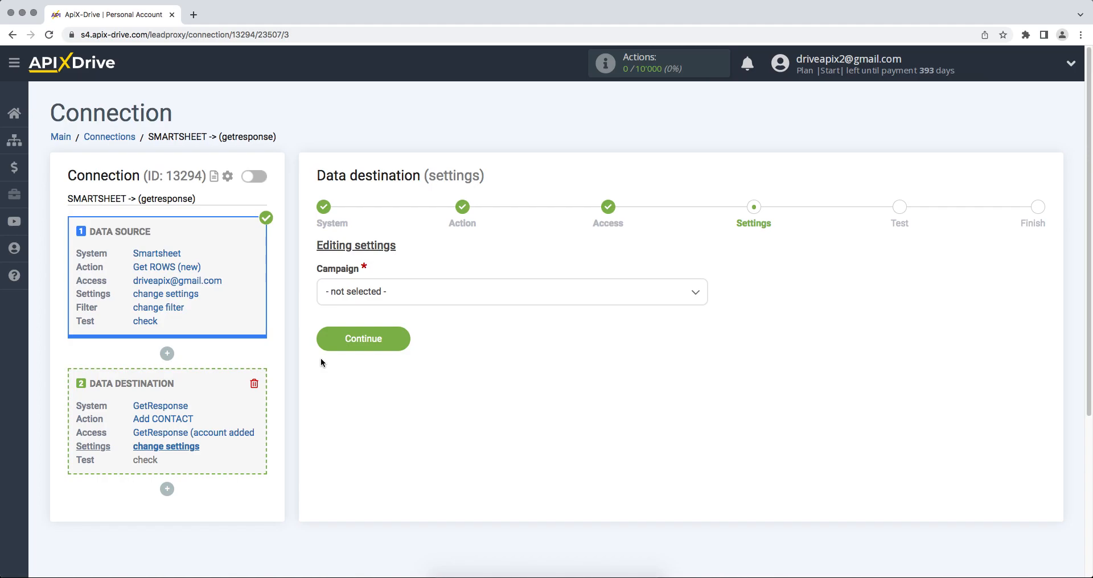
- Select the ApiX-Drive campaign and fill Name with the Smartsheet first and last name
{"action": "left_click", "coordinate": [355, 294]}
{"action": "left_click", "coordinate": [355, 365]}
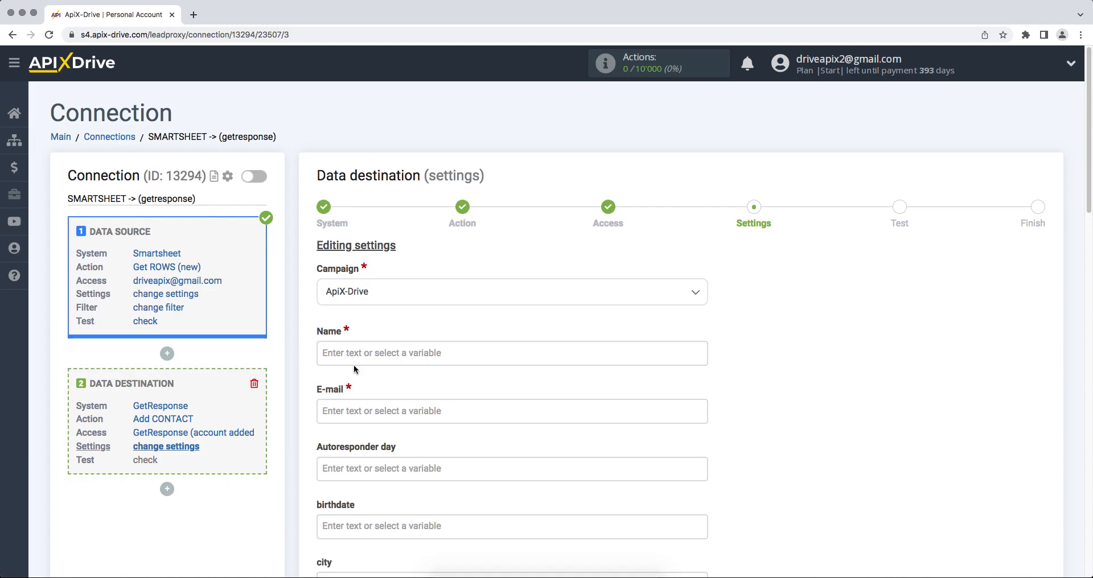
{"action": "left_click", "coordinate": [354, 364]}
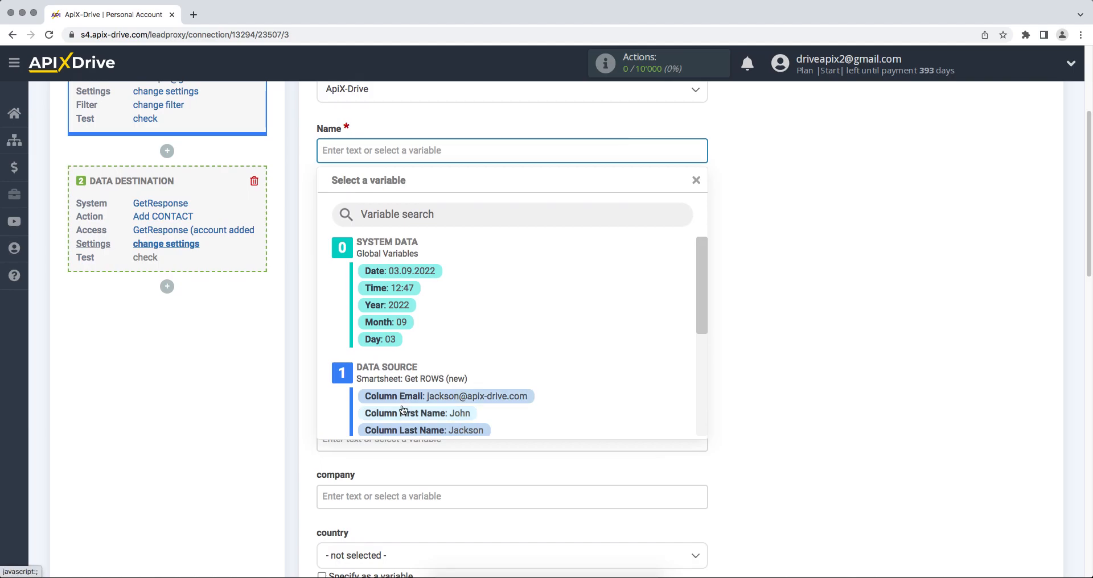
{"action": "left_click", "coordinate": [403, 412]}
{"action": "left_click", "coordinate": [530, 149]}
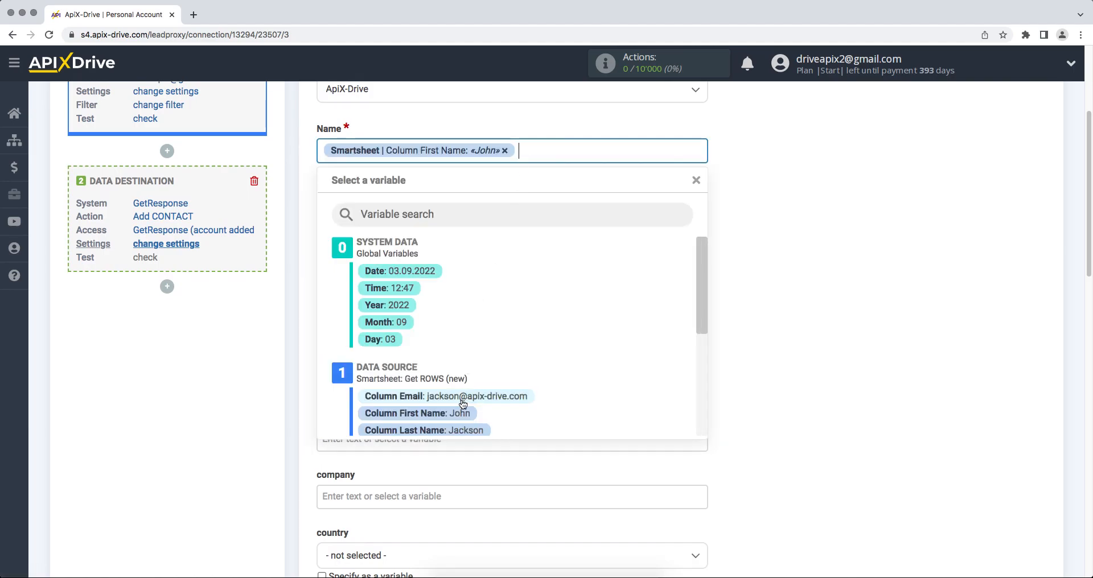
{"action": "left_click", "coordinate": [455, 430]}
- Map the Smartsheet Email and Phone columns and add the comment 'New row from Smartsheet'
{"action": "left_click", "coordinate": [385, 226]}
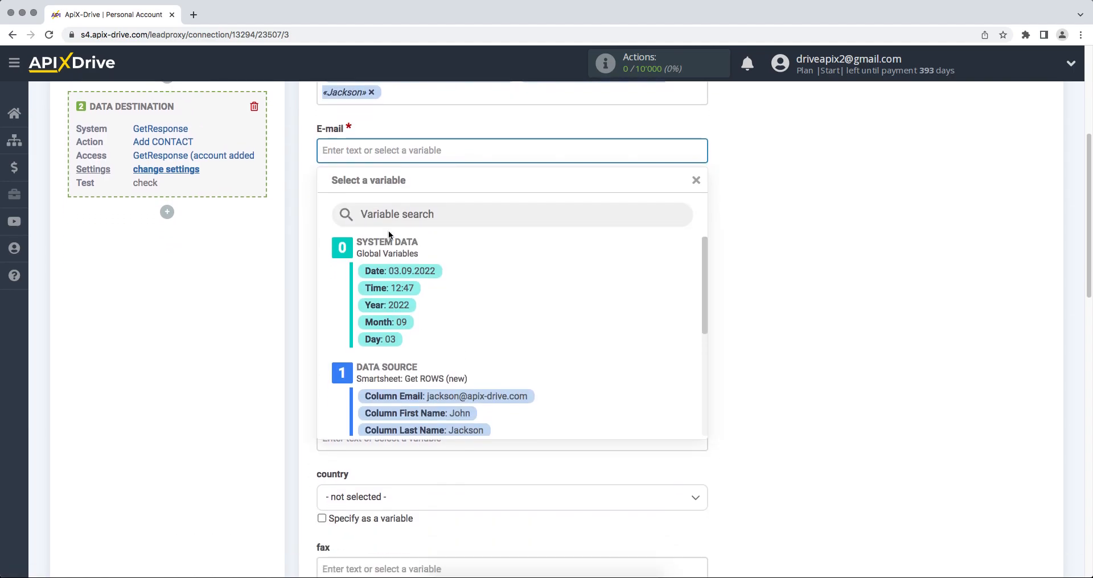
{"action": "left_click", "coordinate": [399, 395]}
{"action": "left_click", "coordinate": [387, 381]}
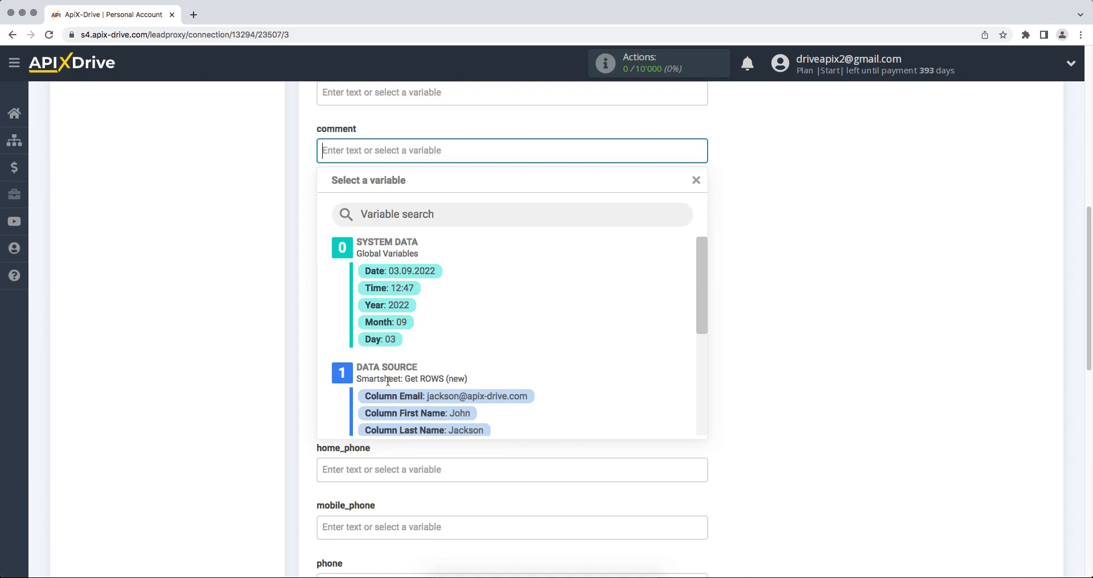
{"action": "type", "text": "New r"}
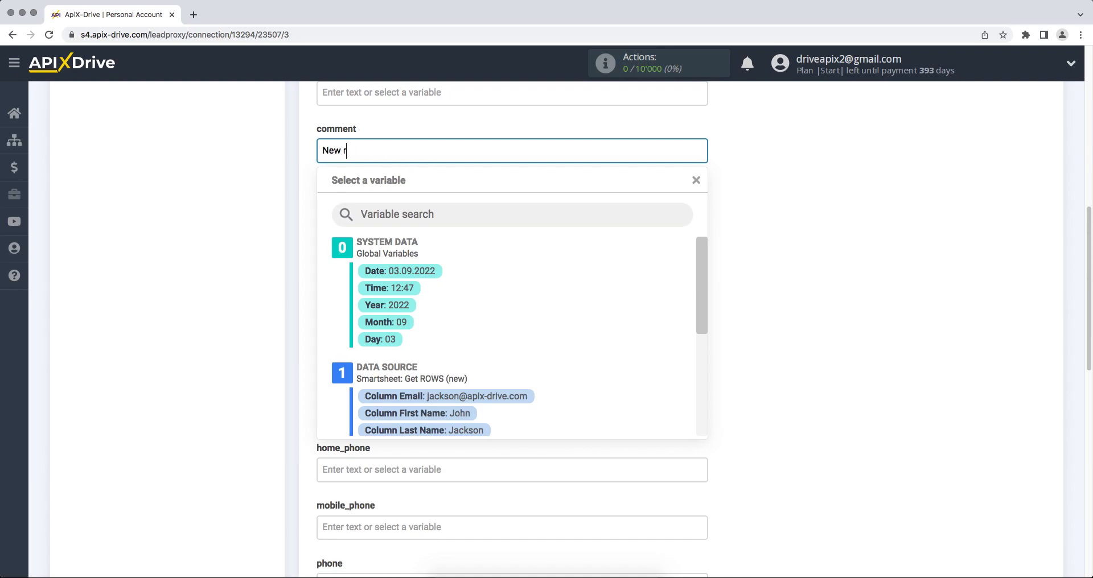
{"action": "type", "text": "ow from Smartsheet"}
{"action": "left_click", "coordinate": [715, 376]}
{"action": "scroll", "coordinate": [715, 377], "scroll_direction": "down", "scroll_amount": 2}
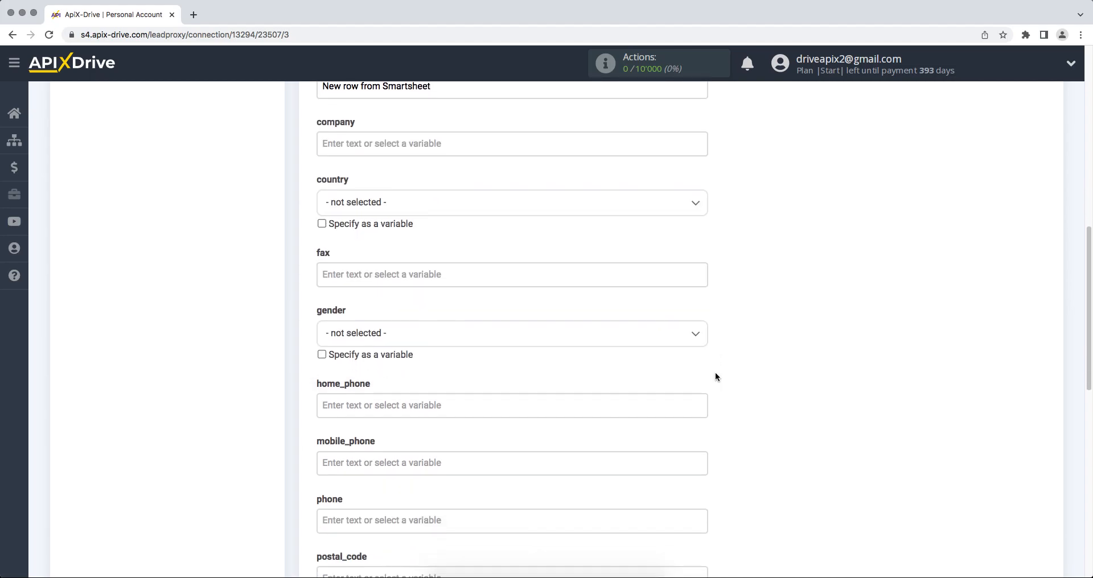
{"action": "left_click", "coordinate": [530, 520]}
{"action": "scroll", "coordinate": [530, 520], "scroll_direction": "down", "scroll_amount": 10}
{"action": "left_click_drag", "start_coordinate": [702, 296], "coordinate": [696, 350]}
{"action": "left_click", "coordinate": [473, 358]}
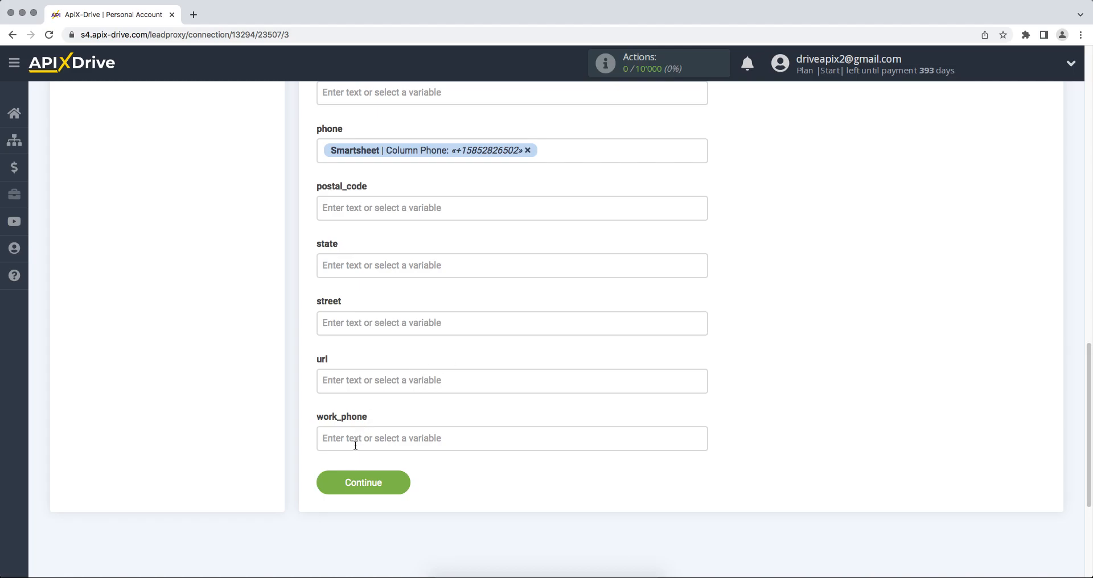
- Save the field mapping and send a test contact to GetResponse
{"action": "left_click", "coordinate": [341, 484]}
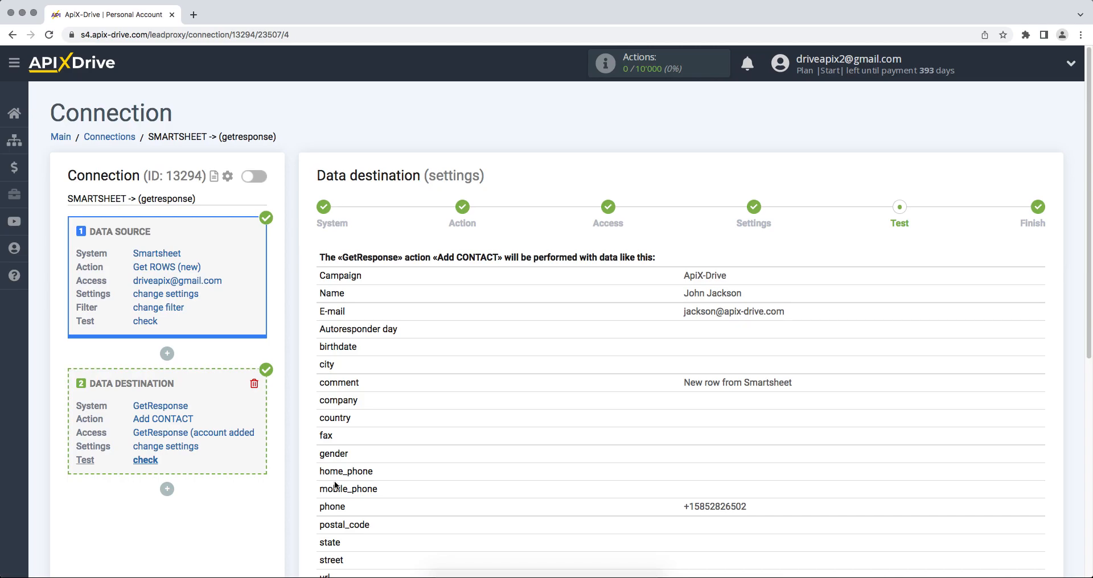
{"action": "scroll", "coordinate": [335, 486], "scroll_direction": "down", "scroll_amount": 5}
{"action": "left_click", "coordinate": [450, 363]}
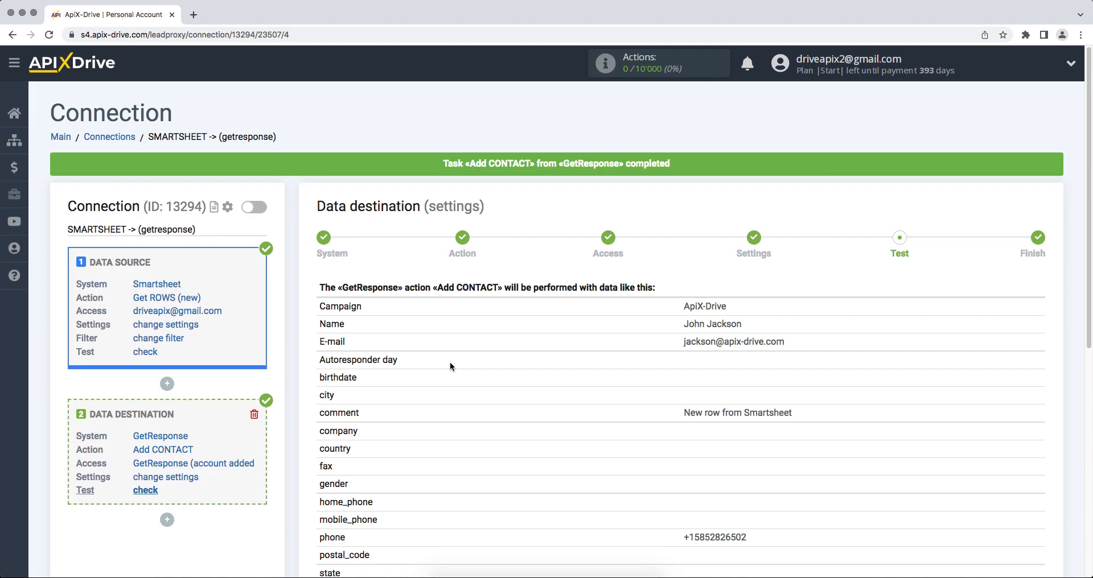
- Inspect the new GetResponse test contact's information and custom fields, then return to ApiX-Drive
{"action": "key", "text": "super+grave"}
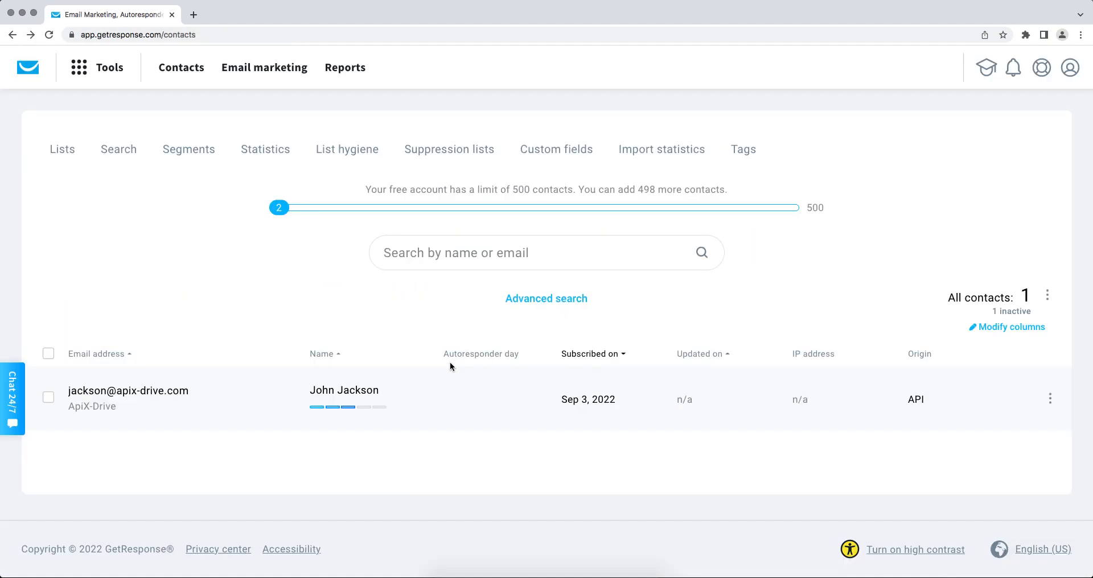
{"action": "left_click", "coordinate": [152, 395]}
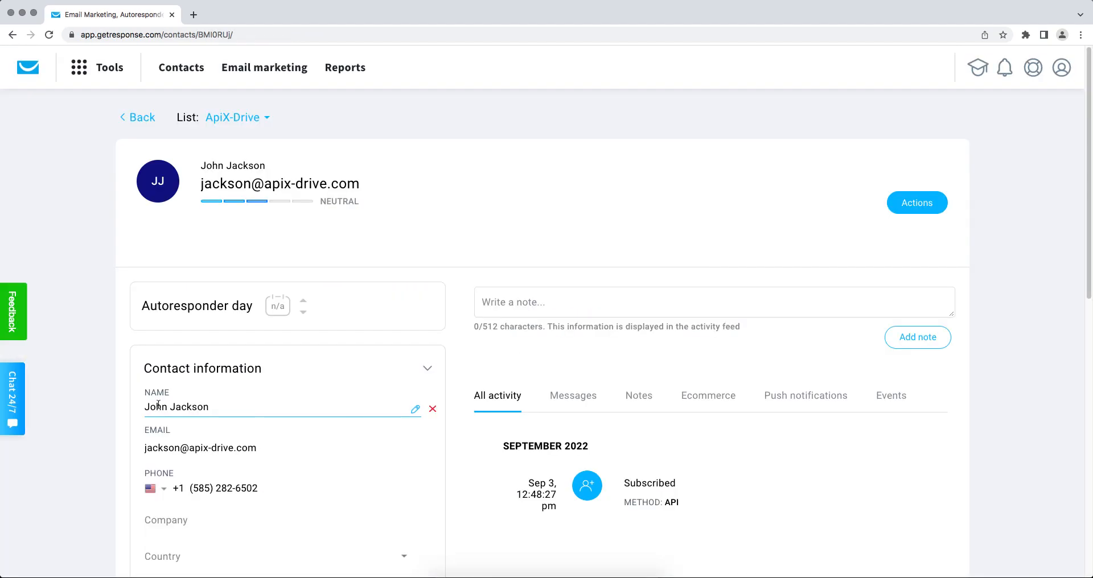
{"action": "scroll", "coordinate": [155, 399], "scroll_direction": "down", "scroll_amount": 5}
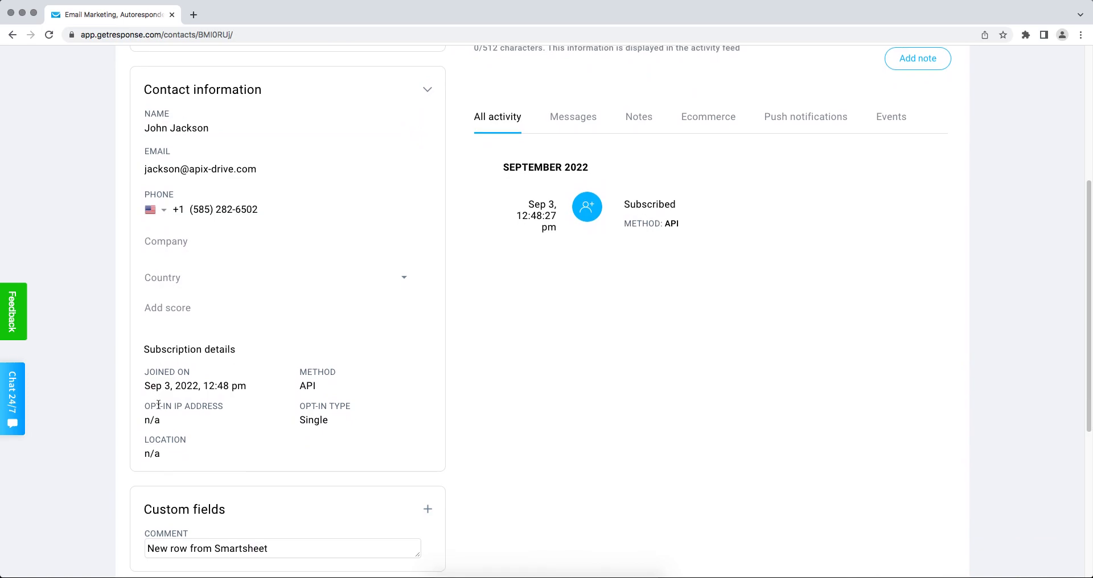
{"action": "key", "text": "super+grave"}
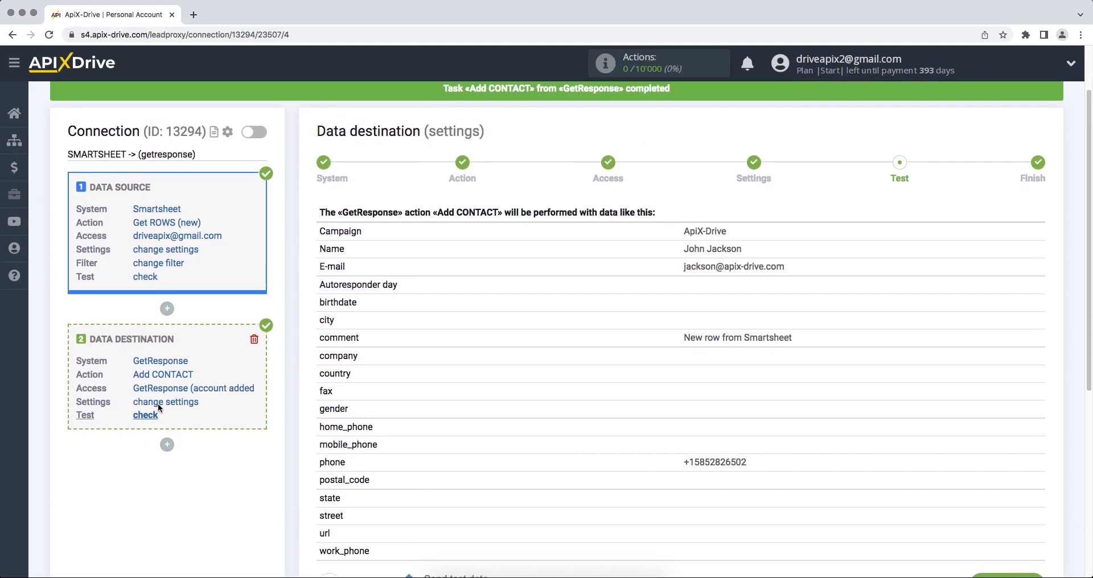
- Complete the test step and enable auto-update for the Smartsheet to GetResponse connection
{"action": "scroll", "coordinate": [159, 404], "scroll_direction": "down", "scroll_amount": 4}
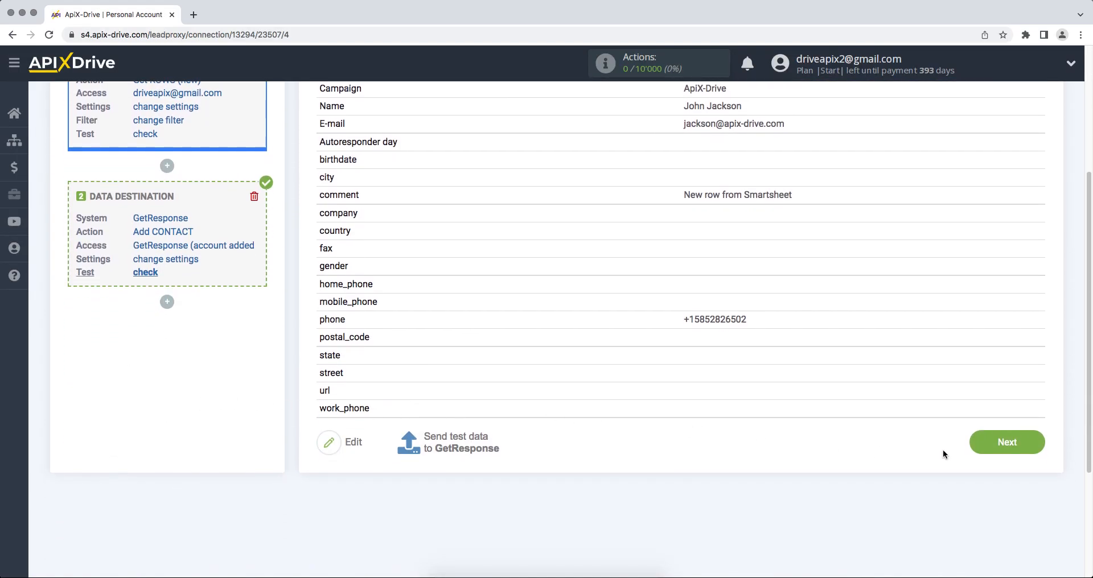
{"action": "left_click", "coordinate": [973, 451]}
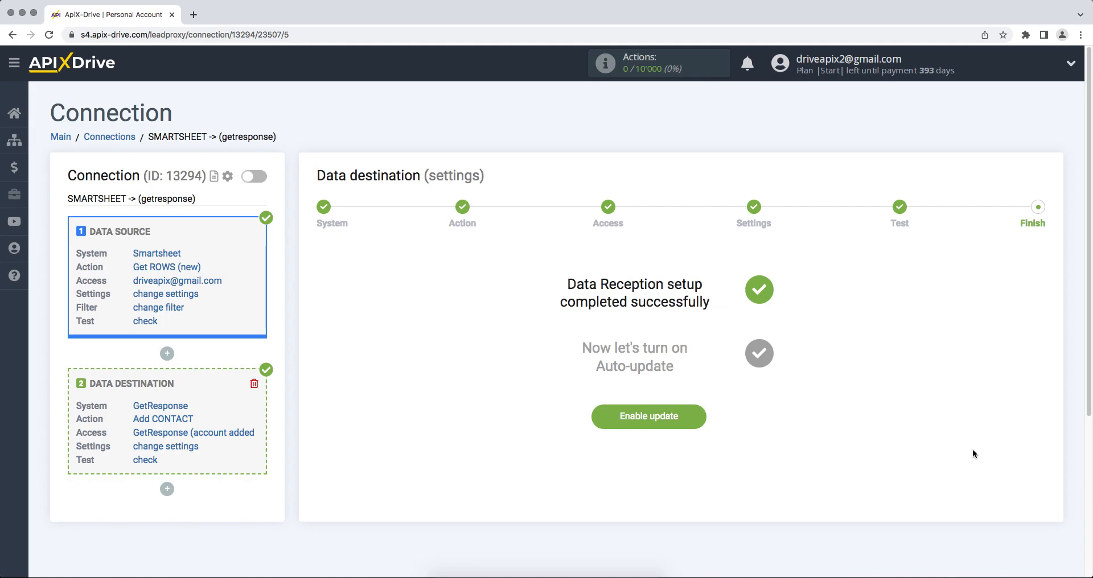
{"action": "left_click", "coordinate": [612, 419]}
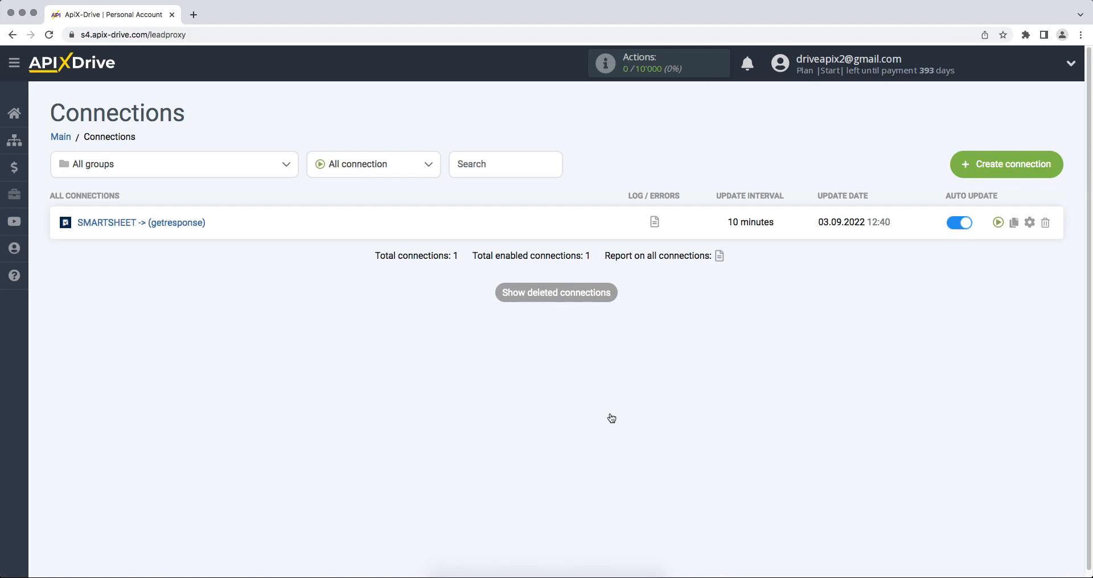
- Change the connection's update interval from 10 to 5 minutes and save the settings
{"action": "left_click", "coordinate": [1028, 223]}
{"action": "left_click", "coordinate": [674, 326]}
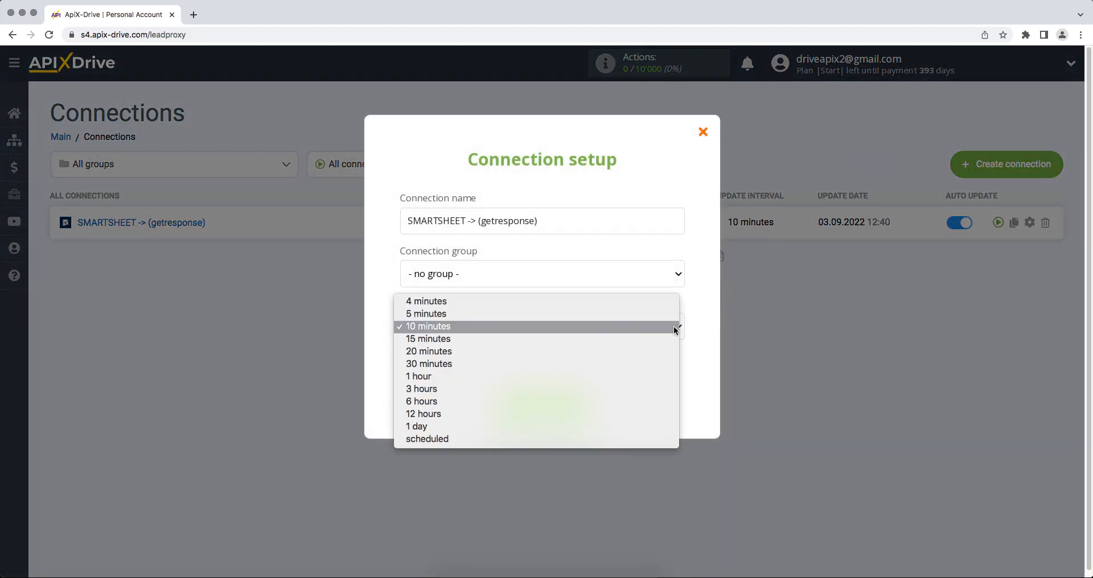
{"action": "left_click", "coordinate": [670, 312]}
{"action": "left_click", "coordinate": [512, 403]}
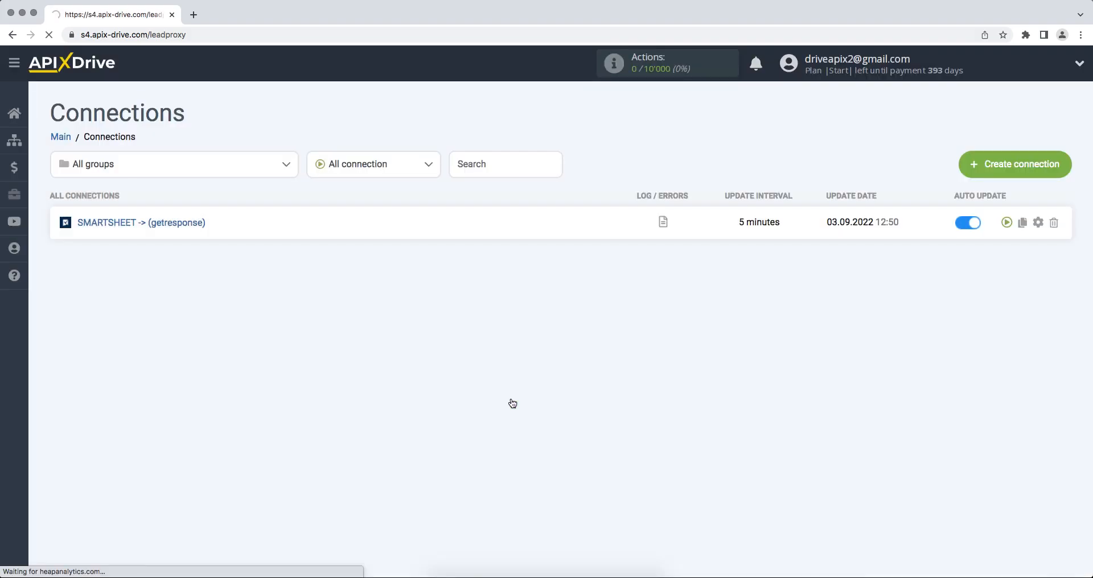